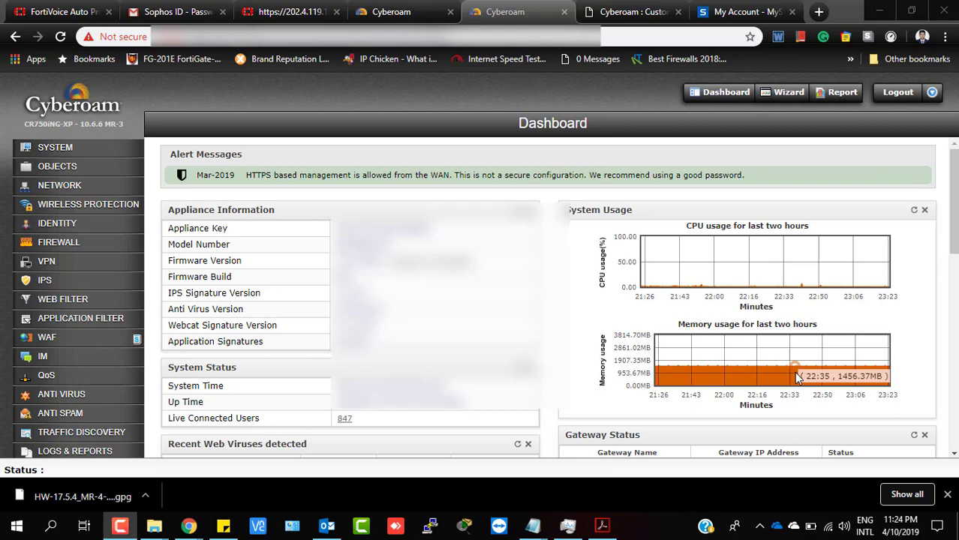
Compare the dashboards and model names of the CR750iNG-XP and CR100iNG Cyberoam appliances.
{"action": "left_click", "coordinate": [381, 10]}
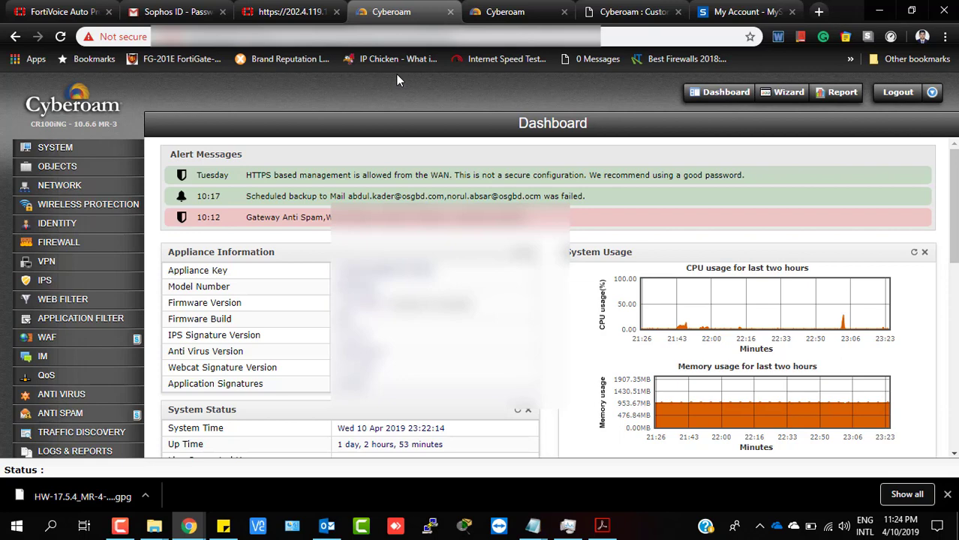
{"action": "left_click", "coordinate": [508, 10]}
{"action": "left_click", "coordinate": [405, 10]}
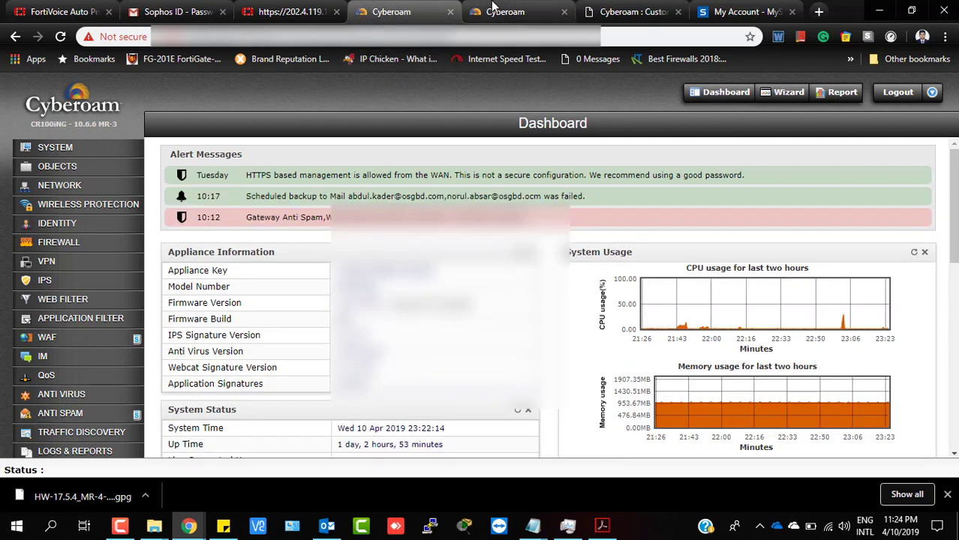
{"action": "left_click", "coordinate": [474, 7]}
{"action": "left_click", "coordinate": [405, 11]}
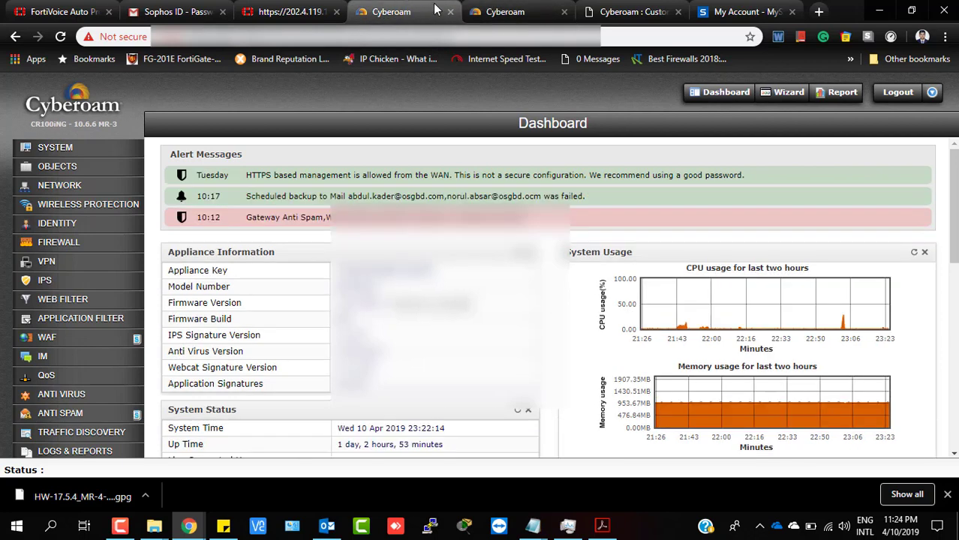
{"action": "left_click", "coordinate": [507, 14]}
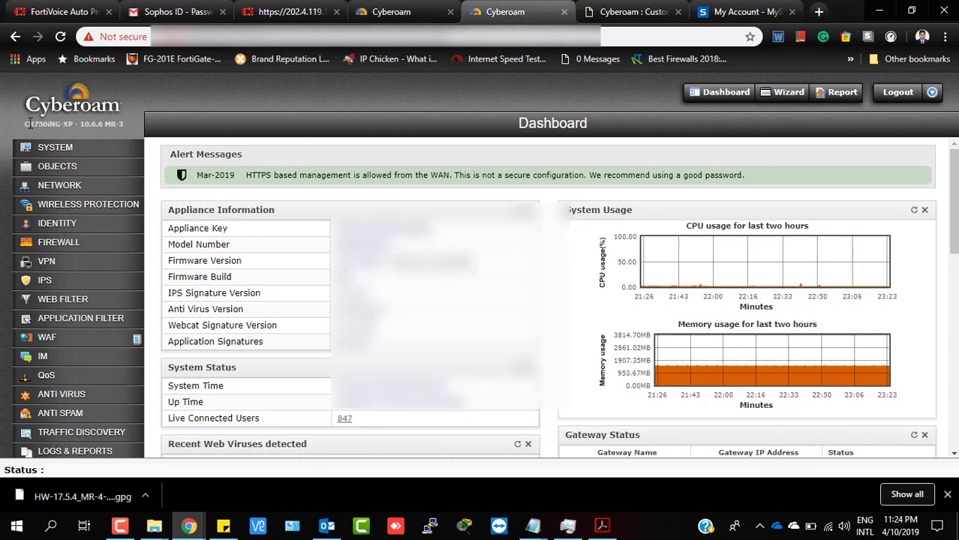
{"action": "left_click_drag", "start_coordinate": [25, 124], "coordinate": [72, 125]}
{"action": "left_click", "coordinate": [394, 11]}
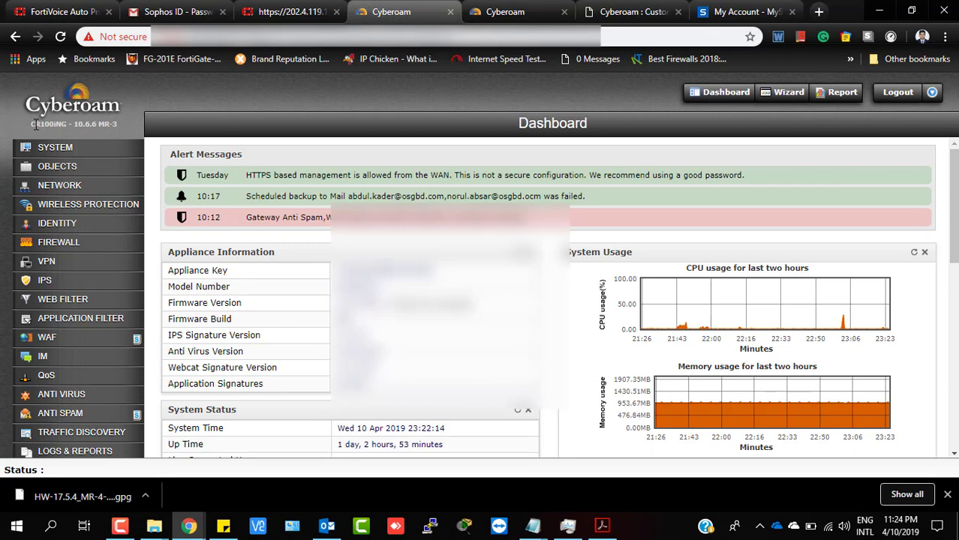
{"action": "left_click_drag", "start_coordinate": [33, 125], "coordinate": [66, 128]}
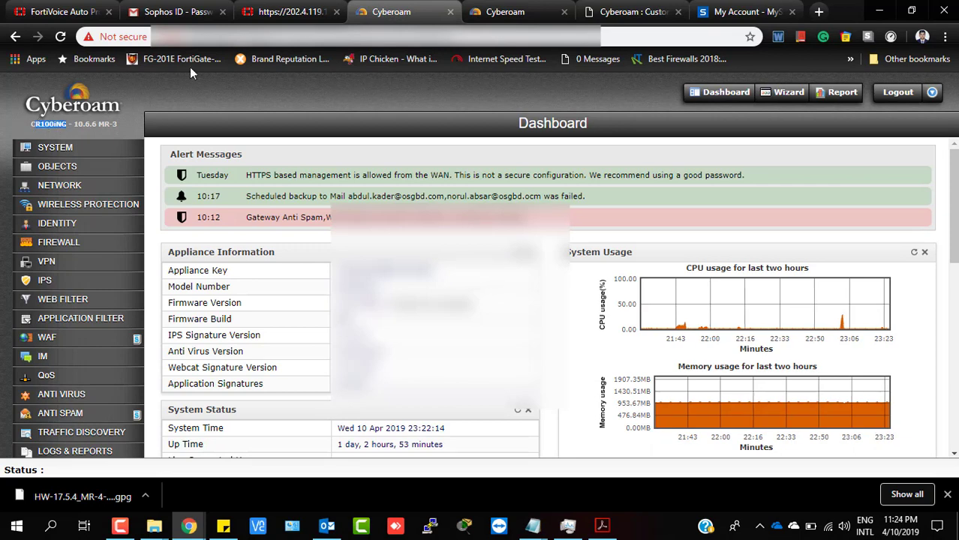
{"action": "left_click", "coordinate": [499, 11]}
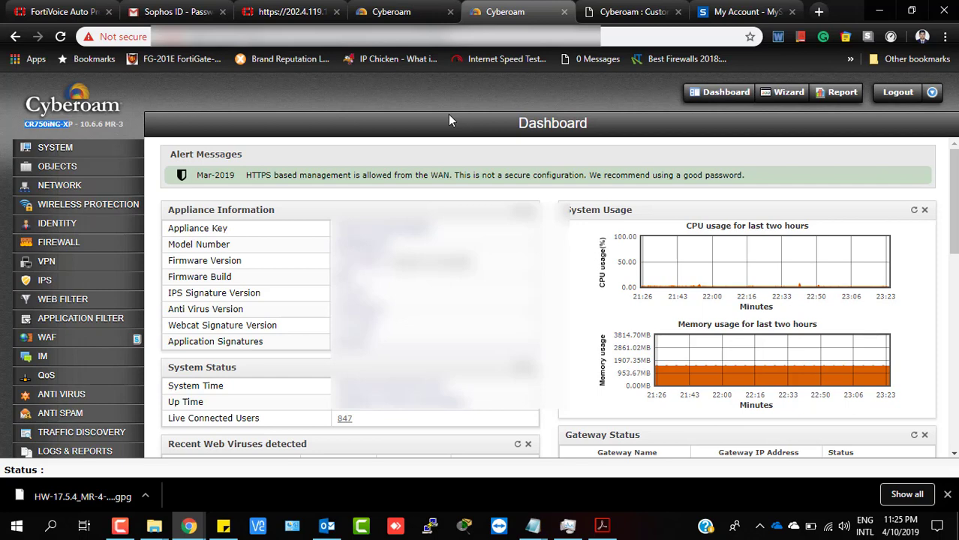
{"action": "left_click", "coordinate": [398, 13]}
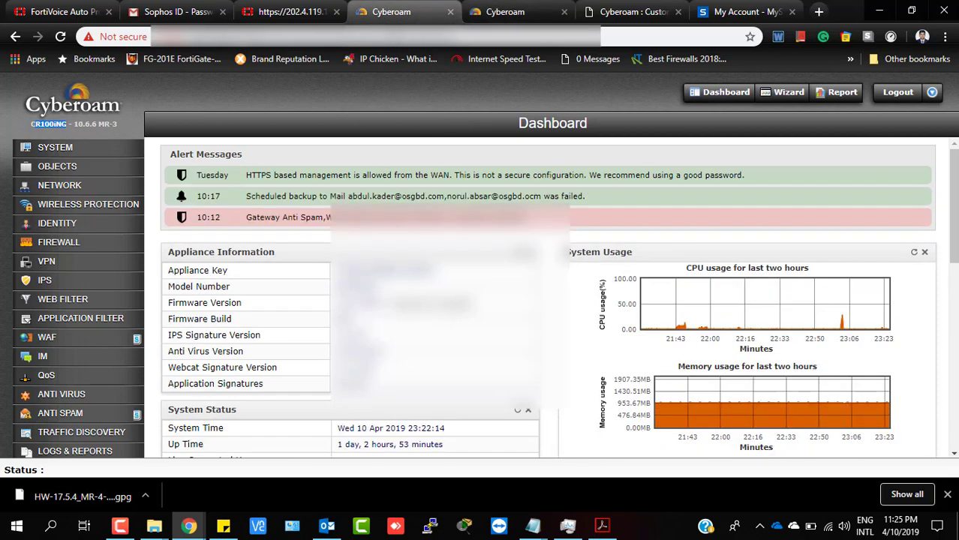
Check the model and firmware version under the Cyberoam logo on both appliances, ending on the CR100iNG.
{"action": "left_click", "coordinate": [82, 125]}
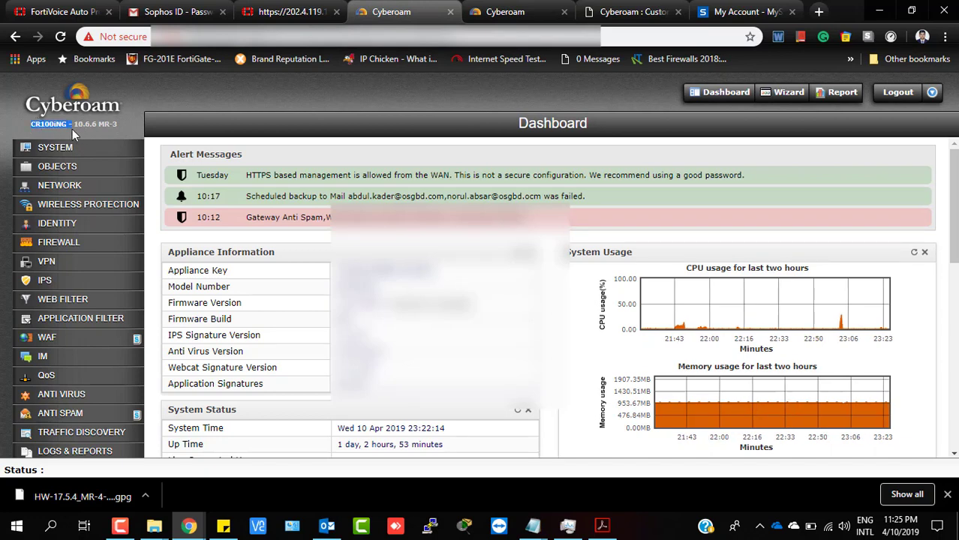
{"action": "left_click_drag", "start_coordinate": [24, 122], "coordinate": [70, 129]}
{"action": "left_click", "coordinate": [83, 124]}
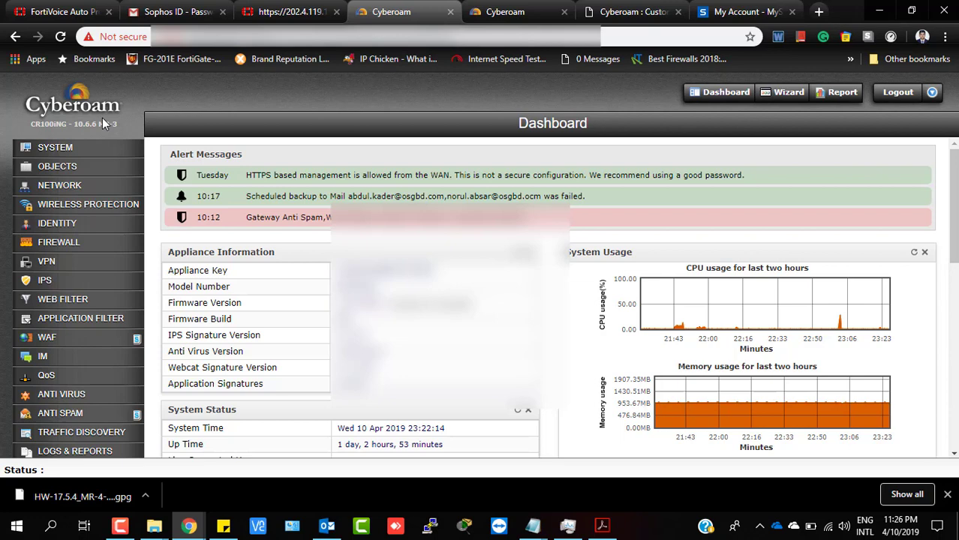
{"action": "left_click", "coordinate": [499, 16]}
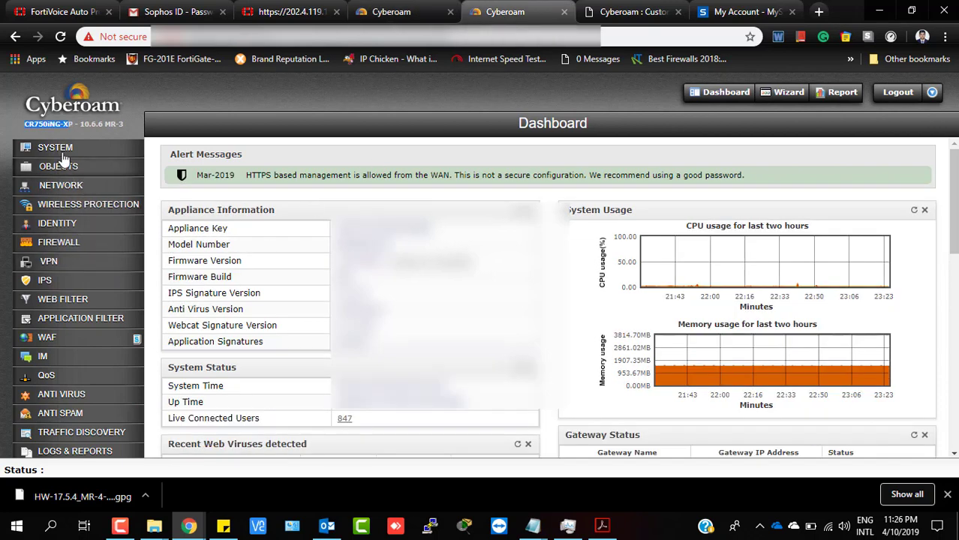
{"action": "double_click", "coordinate": [55, 125]}
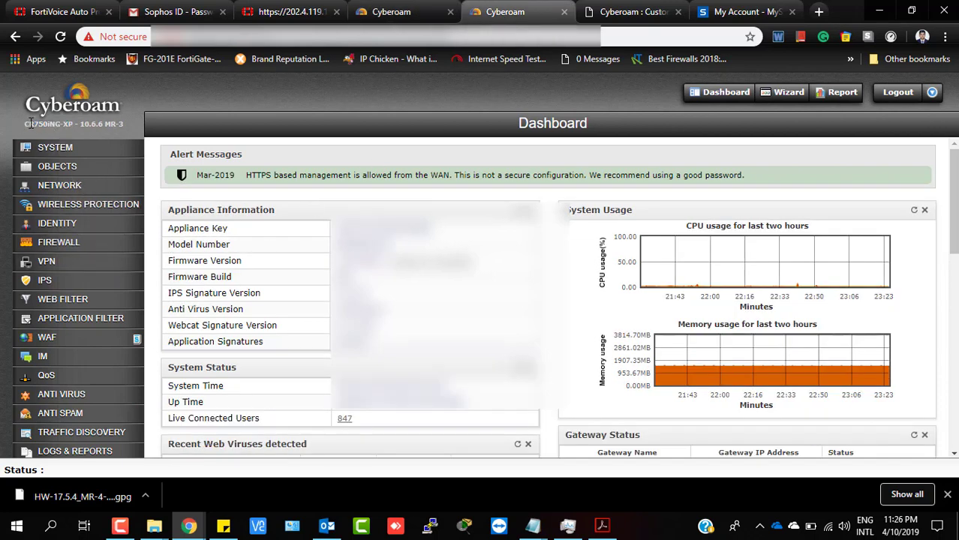
{"action": "left_click_drag", "start_coordinate": [26, 124], "coordinate": [75, 123]}
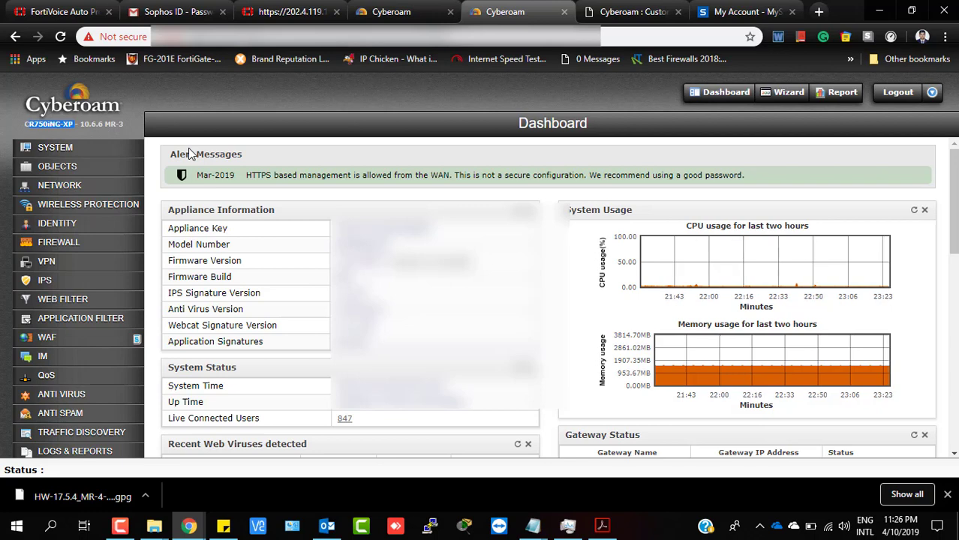
{"action": "left_click", "coordinate": [384, 14]}
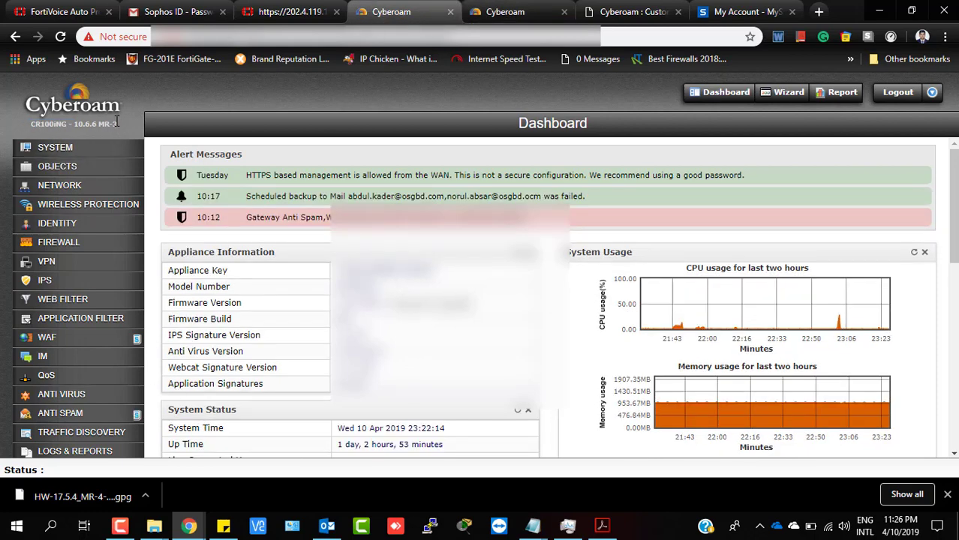
{"action": "left_click_drag", "start_coordinate": [121, 117], "coordinate": [31, 128]}
{"action": "left_click", "coordinate": [75, 119]}
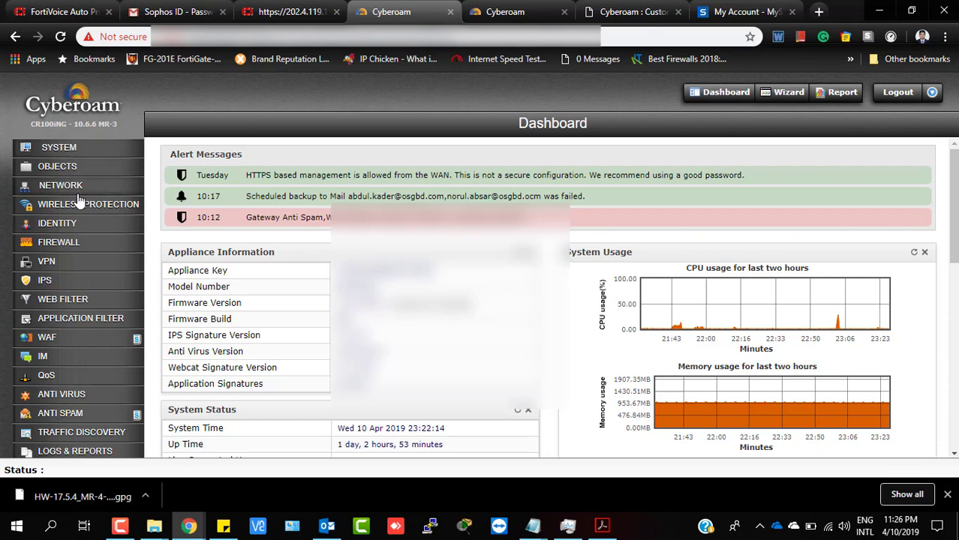
Open the CR100iNG's firmware maintenance page and check which firmware version is active.
{"action": "left_click", "coordinate": [63, 149]}
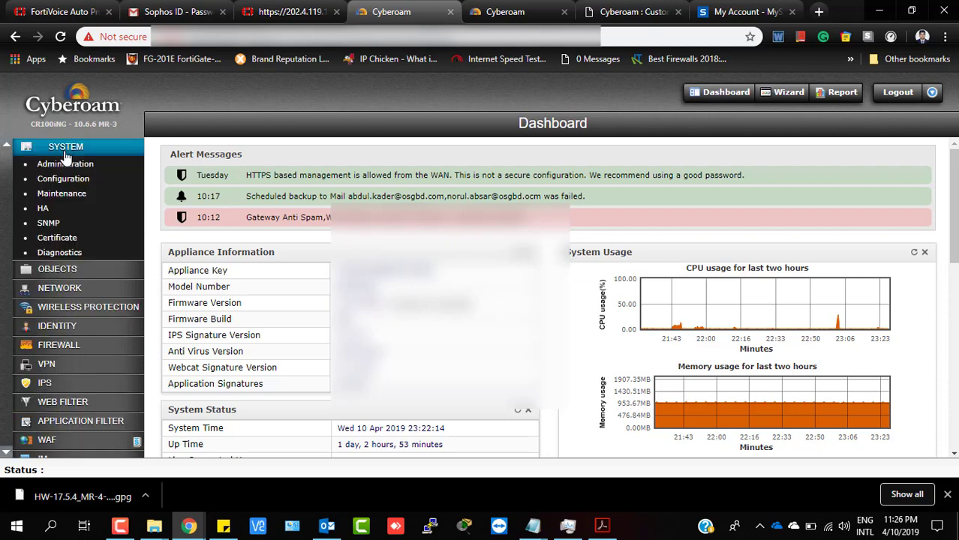
{"action": "left_click", "coordinate": [60, 196]}
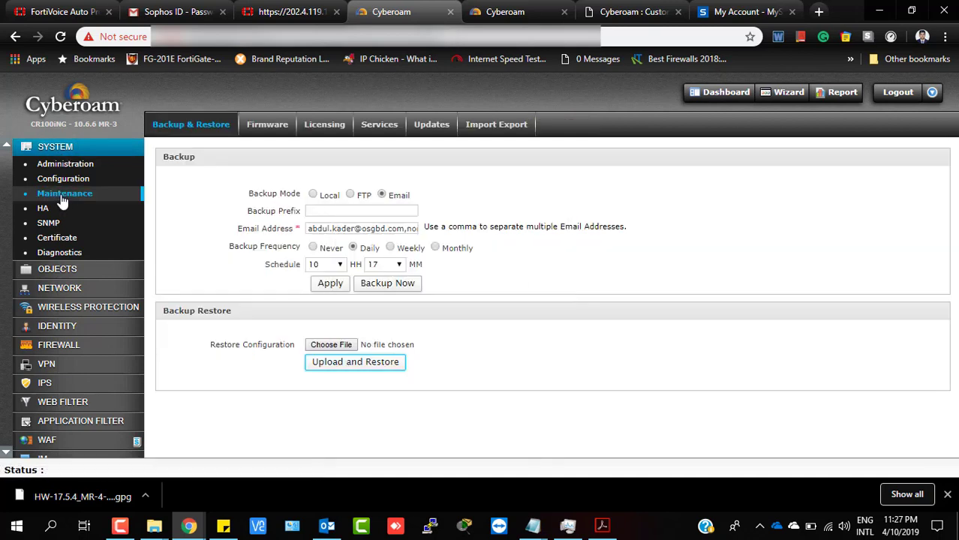
{"action": "left_click", "coordinate": [276, 124]}
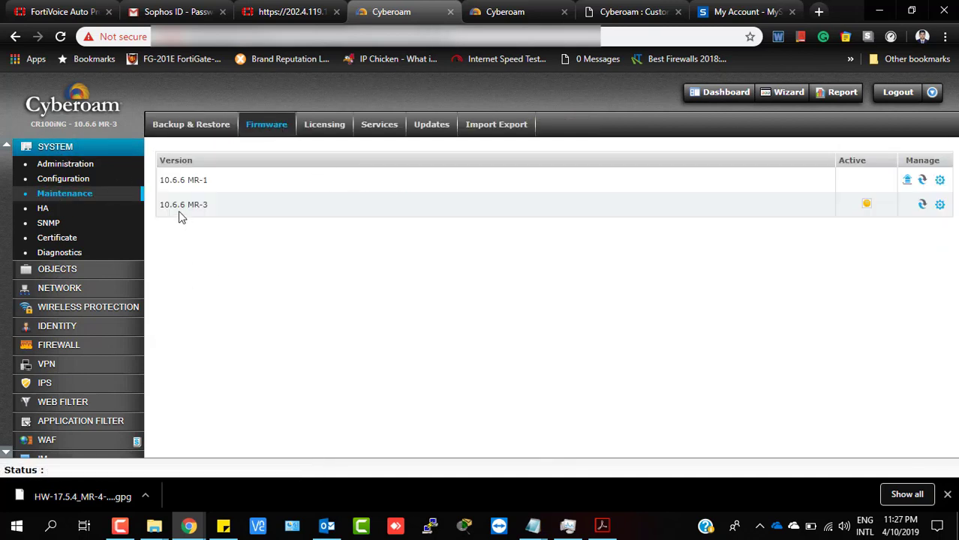
{"action": "left_click_drag", "start_coordinate": [220, 208], "coordinate": [160, 206]}
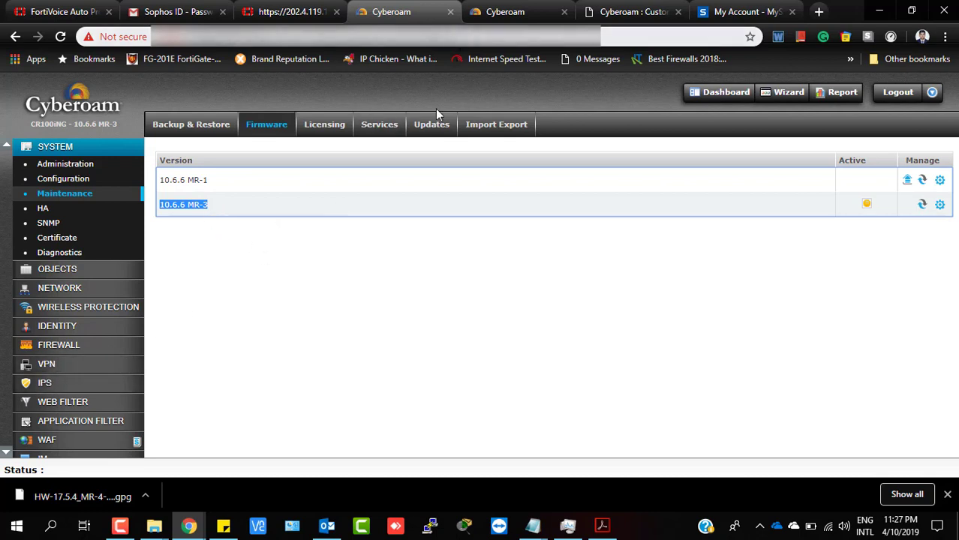
{"action": "left_click", "coordinate": [230, 258]}
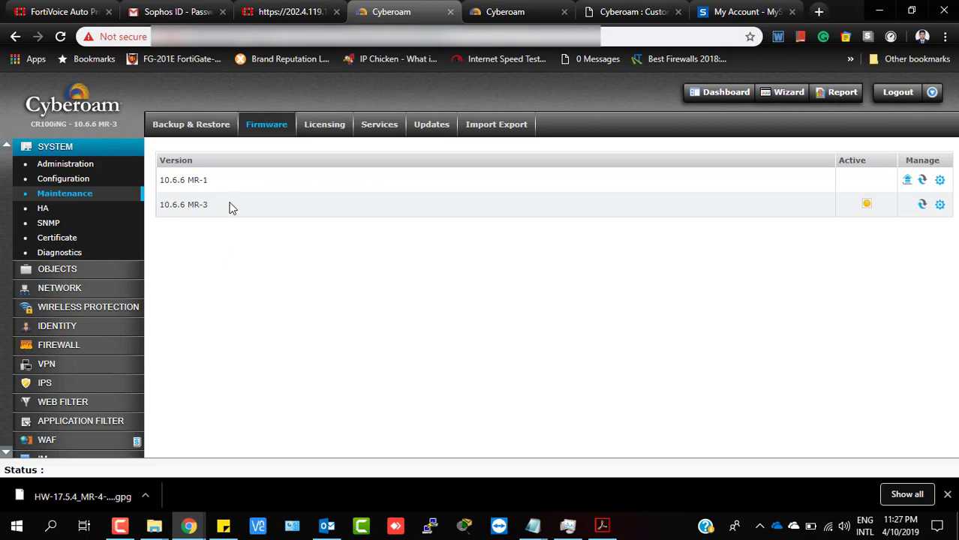
{"action": "left_click_drag", "start_coordinate": [220, 211], "coordinate": [154, 210]}
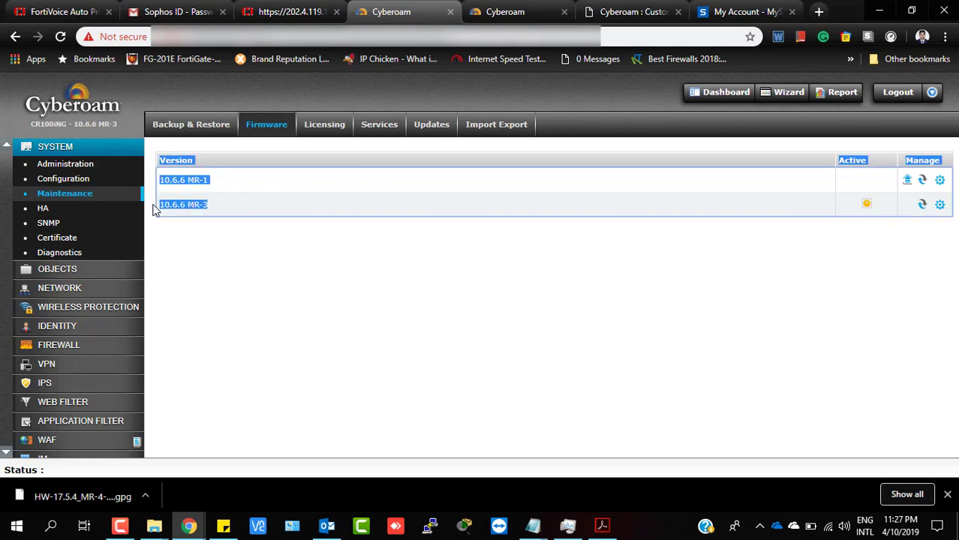
{"action": "left_click", "coordinate": [200, 225]}
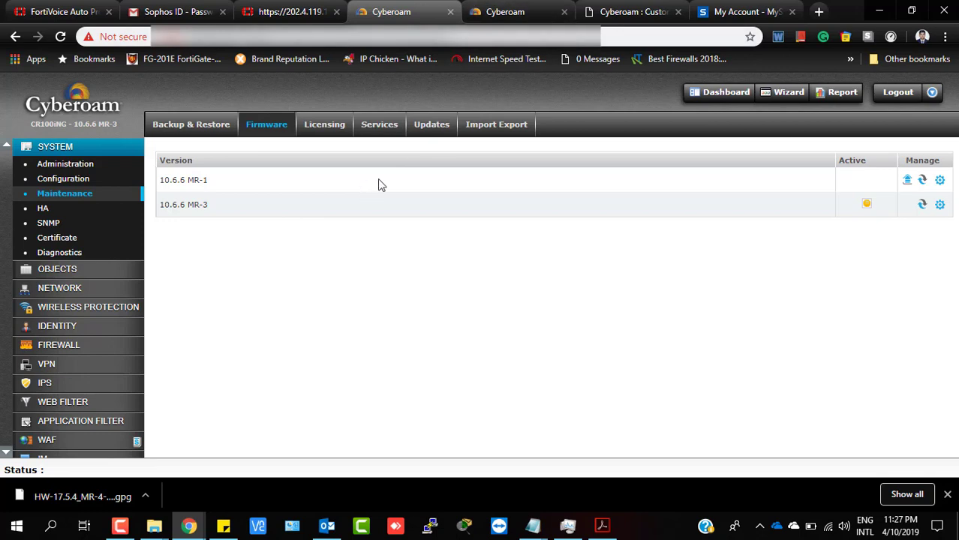
In the Cyberoam customer account, open the firmware upgrade options for the registered CR100iNG and choose Upgrade to Sophos Firewall OS.
{"action": "left_click", "coordinate": [633, 12]}
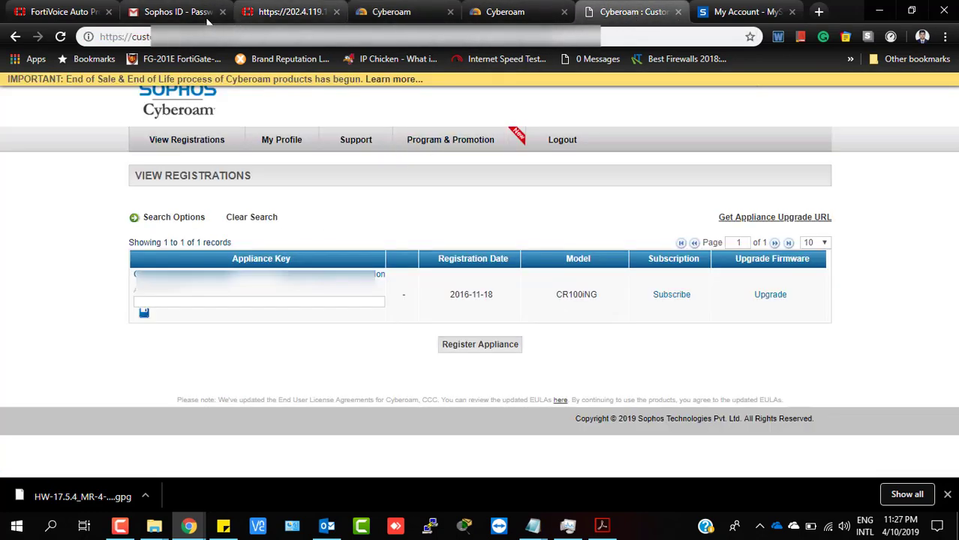
{"action": "left_click_drag", "start_coordinate": [133, 36], "coordinate": [277, 36]}
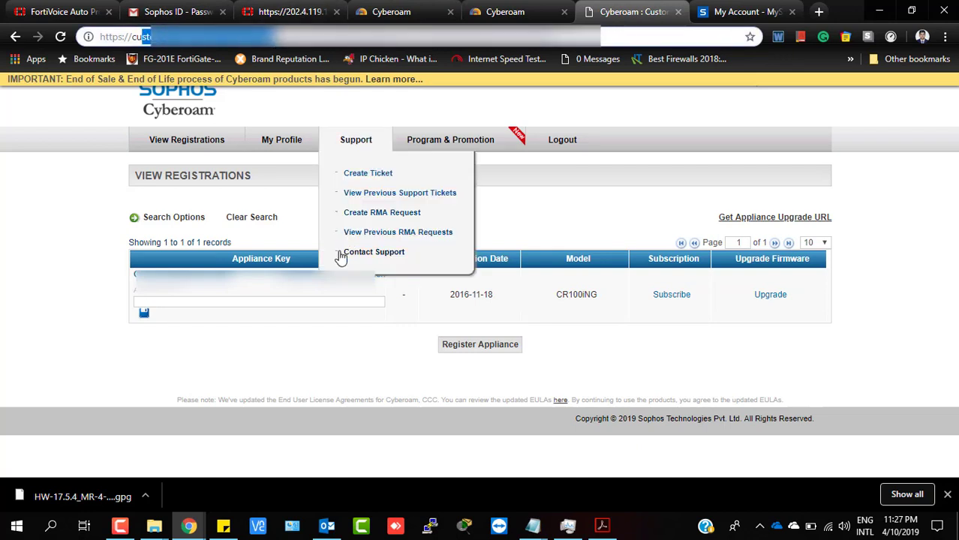
{"action": "left_click", "coordinate": [79, 227]}
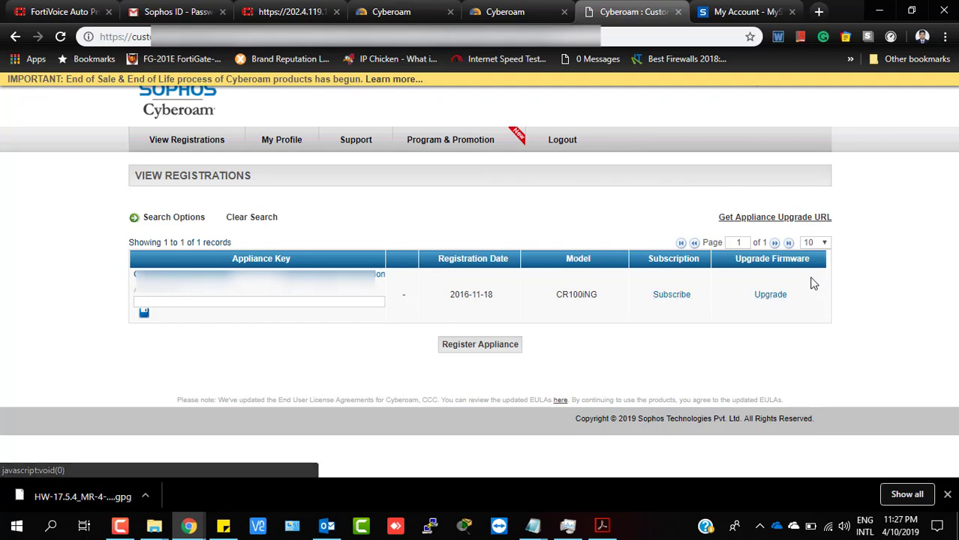
{"action": "left_click", "coordinate": [771, 295]}
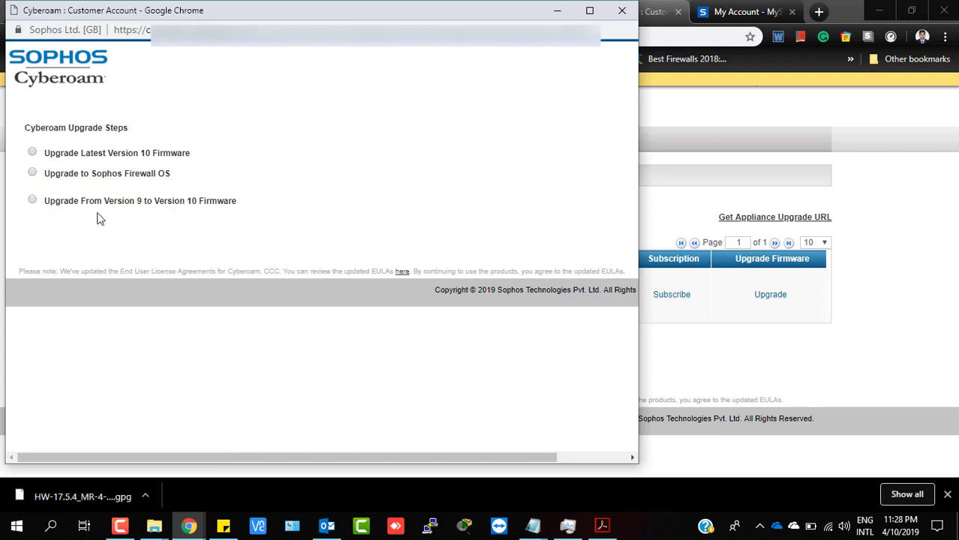
{"action": "left_click", "coordinate": [33, 172]}
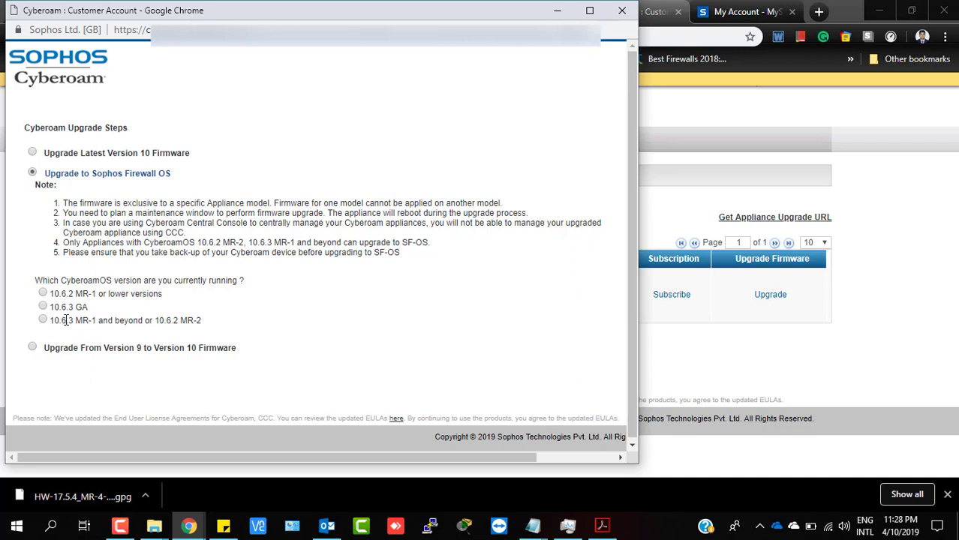
Select "10.6.3 MR-1 and beyond or 10.6.2 MR-2" as the current CyberoamOS version and continue to the SF-OS download.
{"action": "left_click_drag", "start_coordinate": [56, 320], "coordinate": [223, 320]}
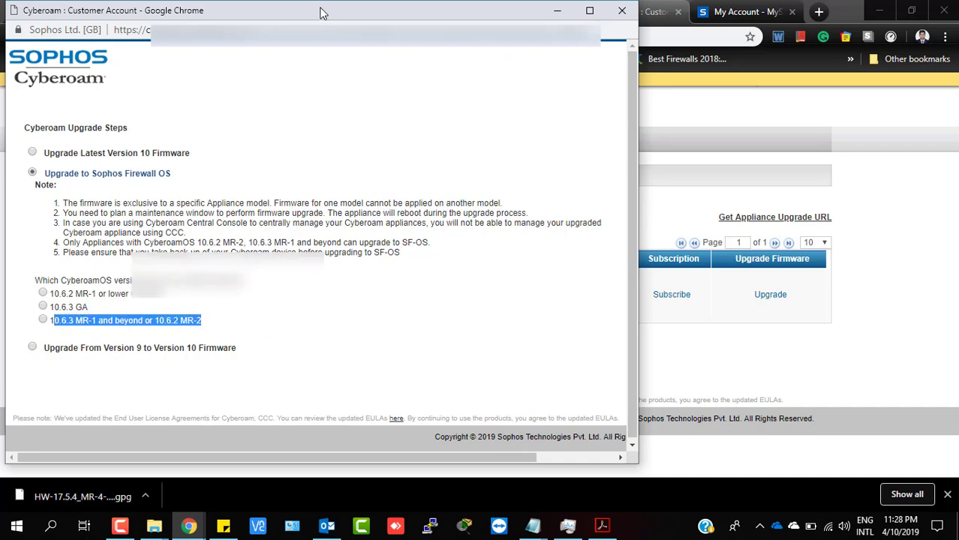
{"action": "left_click_drag", "start_coordinate": [321, 11], "coordinate": [543, 17]}
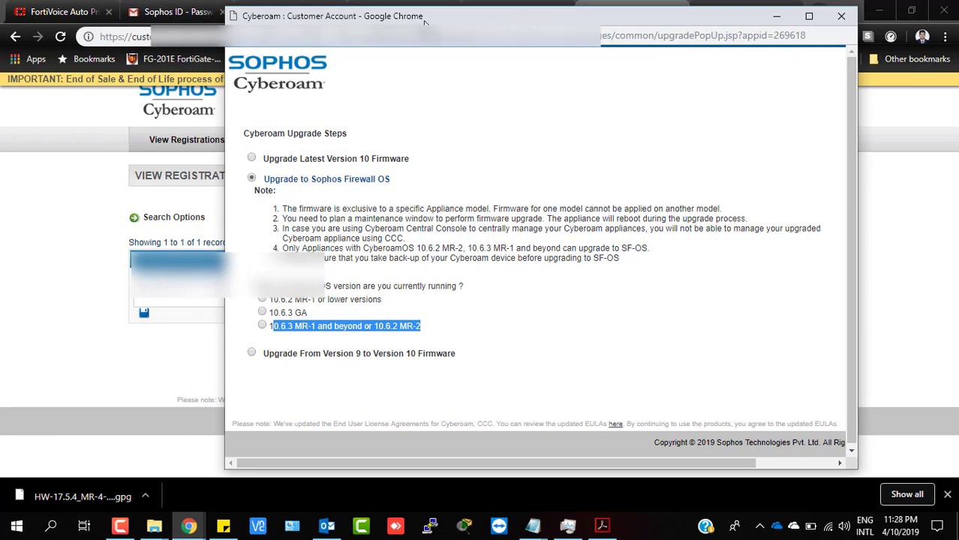
{"action": "left_click_drag", "start_coordinate": [429, 20], "coordinate": [486, 39]}
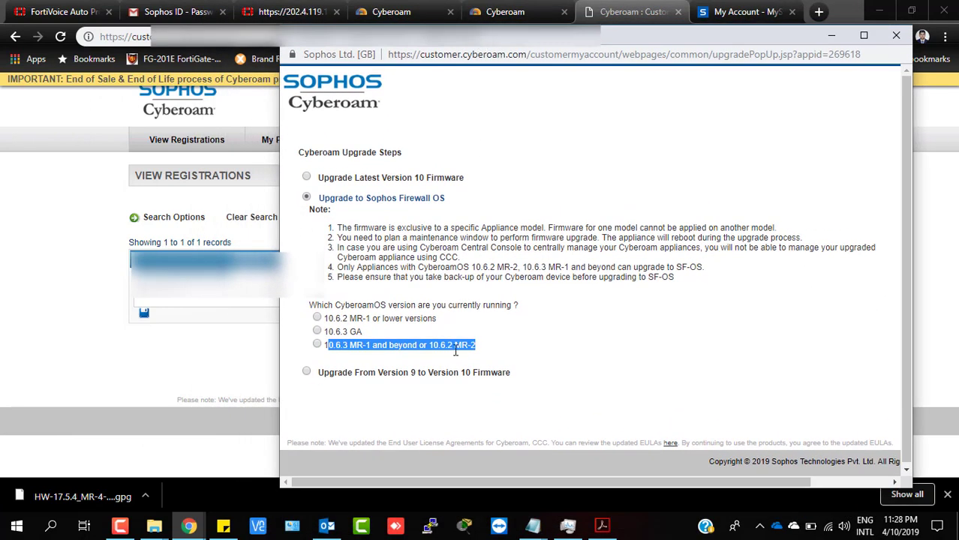
{"action": "left_click", "coordinate": [317, 345]}
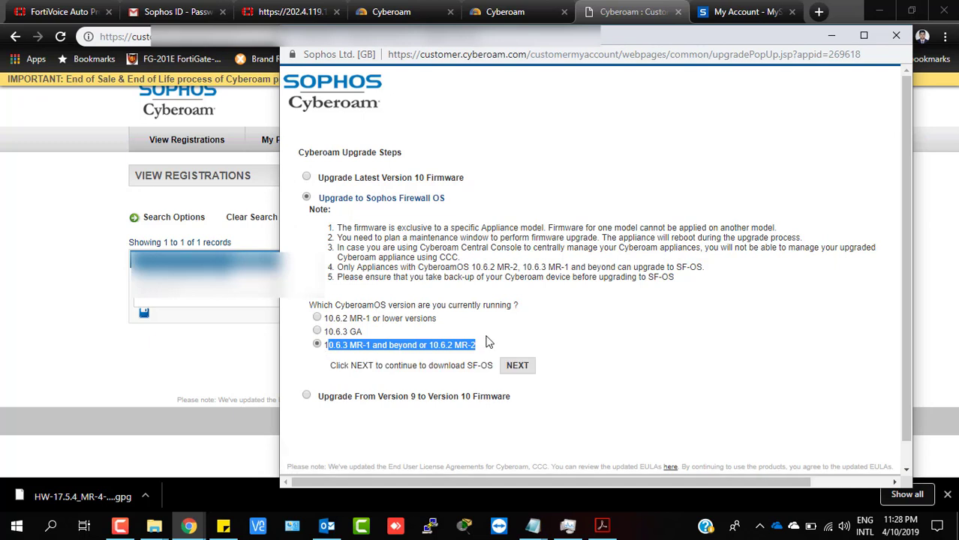
{"action": "left_click", "coordinate": [518, 367]}
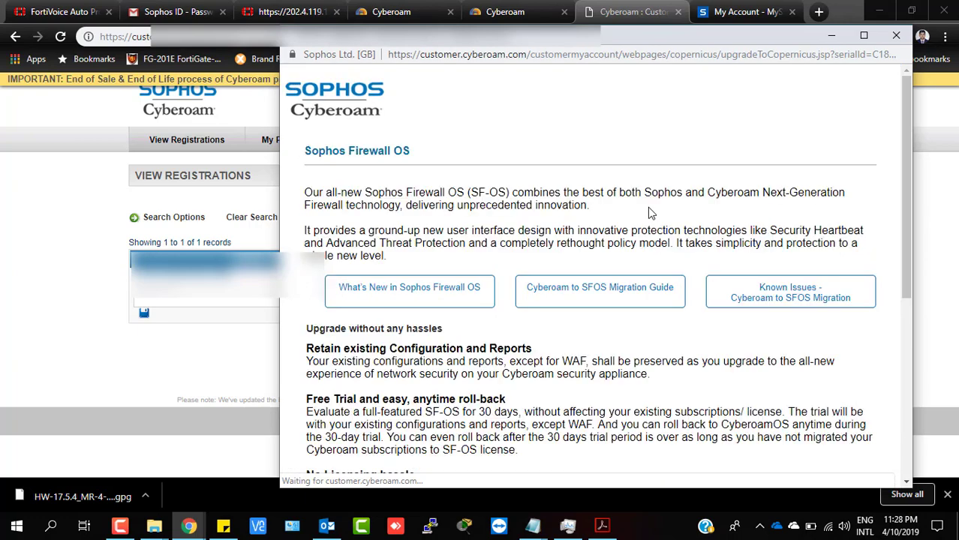
Read through the Sophos Firewall OS upgrade conditions and steps, and minimize the upgrade window.
{"action": "scroll", "coordinate": [593, 274], "scroll_direction": "down", "scroll_amount": 5}
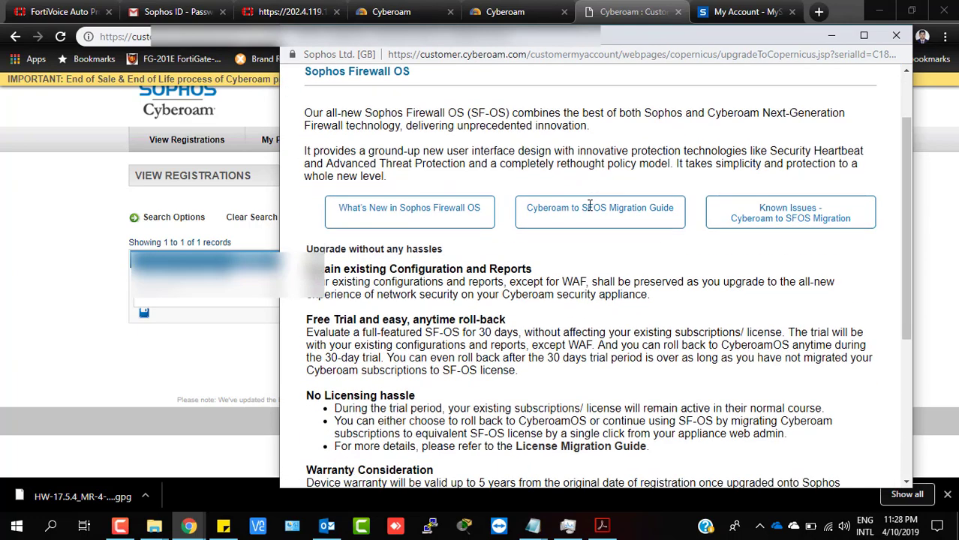
{"action": "scroll", "coordinate": [592, 274], "scroll_direction": "down", "scroll_amount": 1}
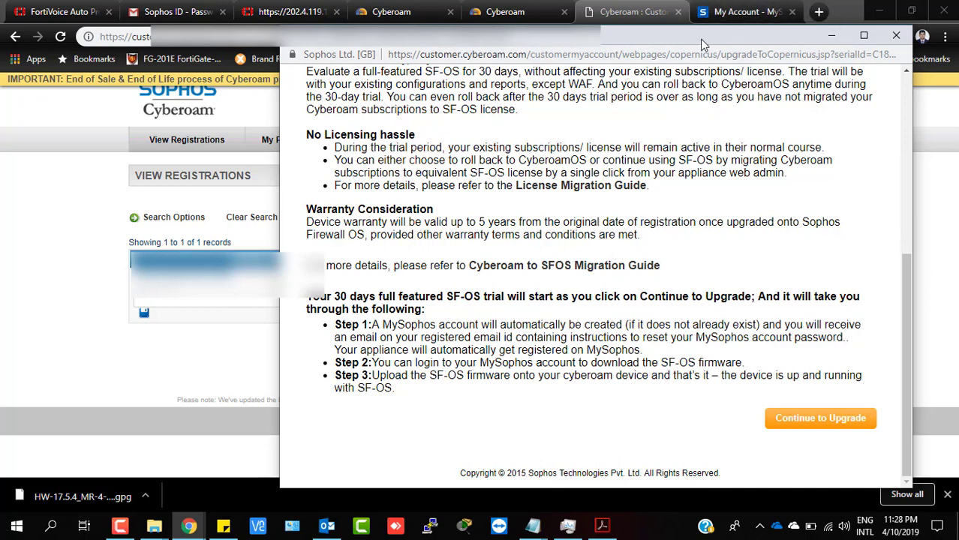
{"action": "left_click", "coordinate": [831, 35]}
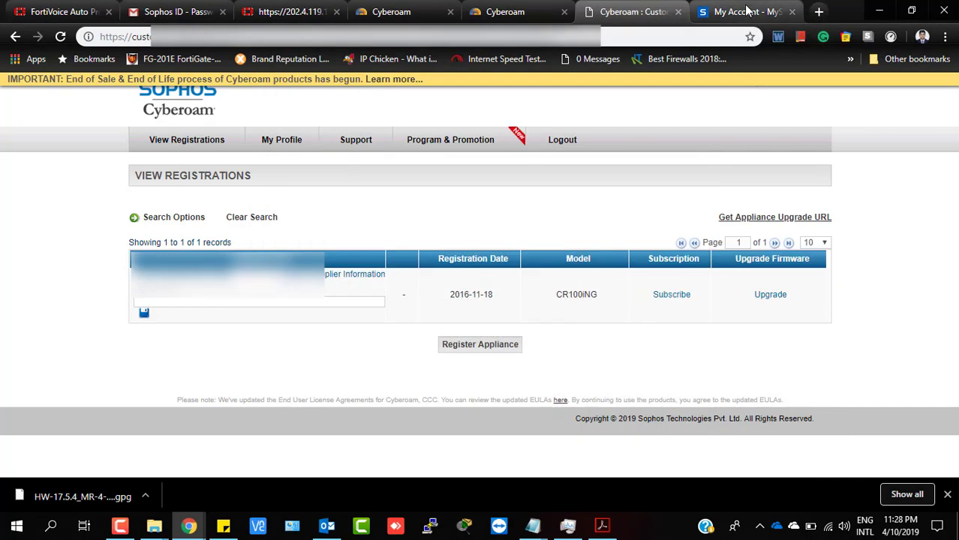
Switch to the Sophos Licensing Portal and open its Network Protection section.
{"action": "left_click", "coordinate": [747, 11]}
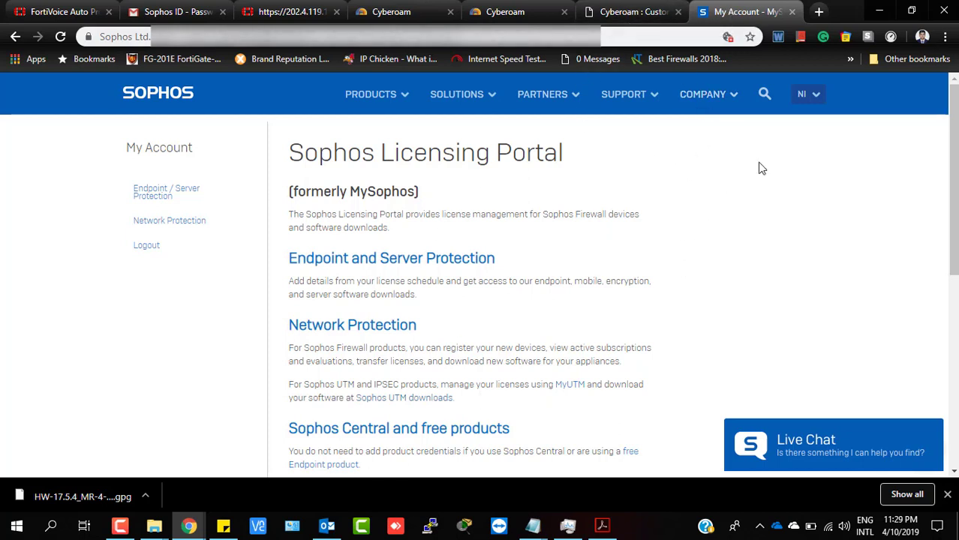
{"action": "scroll", "coordinate": [465, 276], "scroll_direction": "down", "scroll_amount": 1}
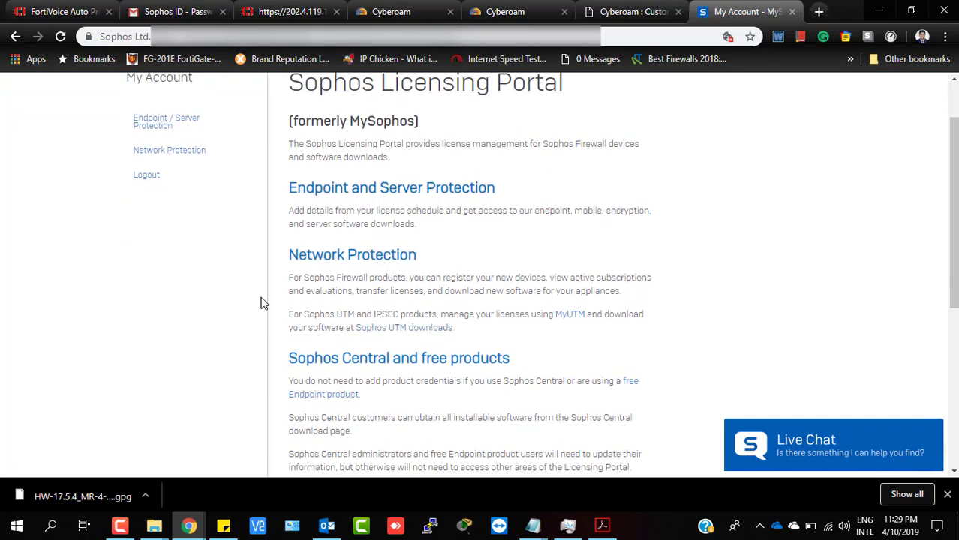
{"action": "scroll", "coordinate": [180, 288], "scroll_direction": "up", "scroll_amount": 1}
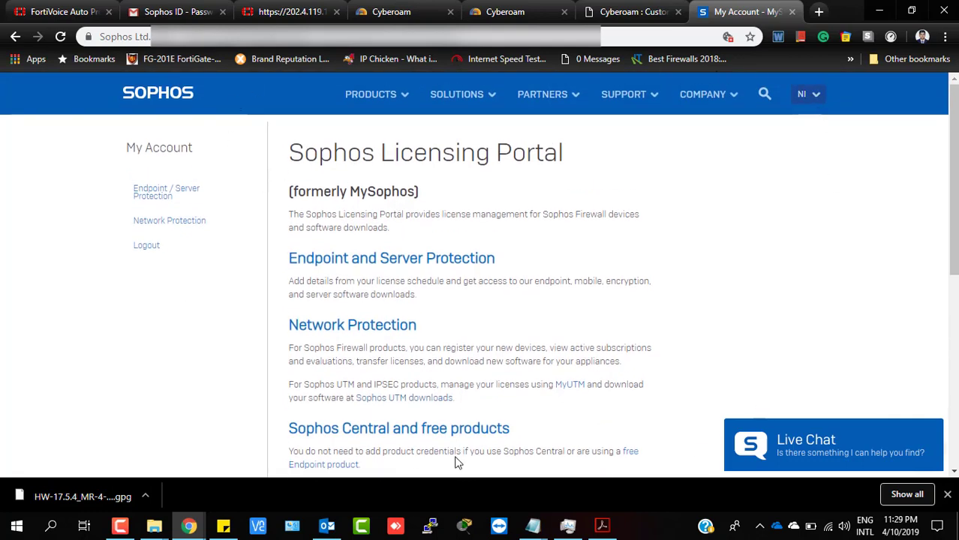
{"action": "scroll", "coordinate": [517, 332], "scroll_direction": "down", "scroll_amount": 1}
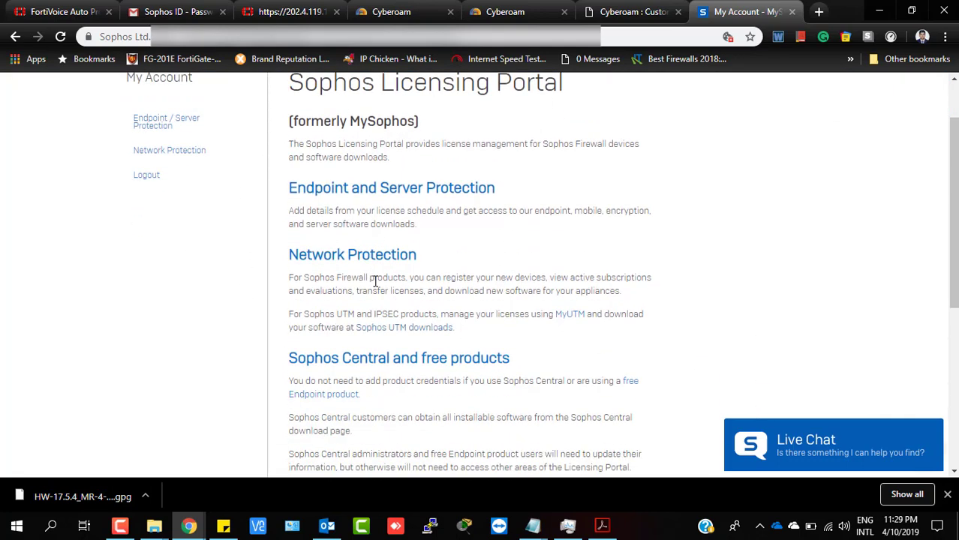
{"action": "left_click", "coordinate": [336, 255]}
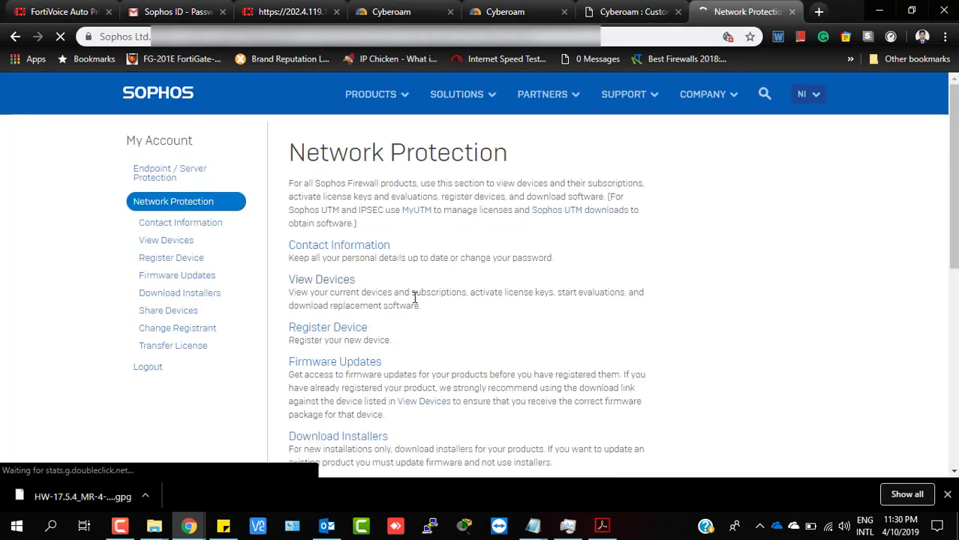
View the registered devices, review the firmware downloads available for the CR100iNG, and close the download list.
{"action": "scroll", "coordinate": [389, 277], "scroll_direction": "down", "scroll_amount": 2}
{"action": "scroll", "coordinate": [379, 263], "scroll_direction": "up", "scroll_amount": 1}
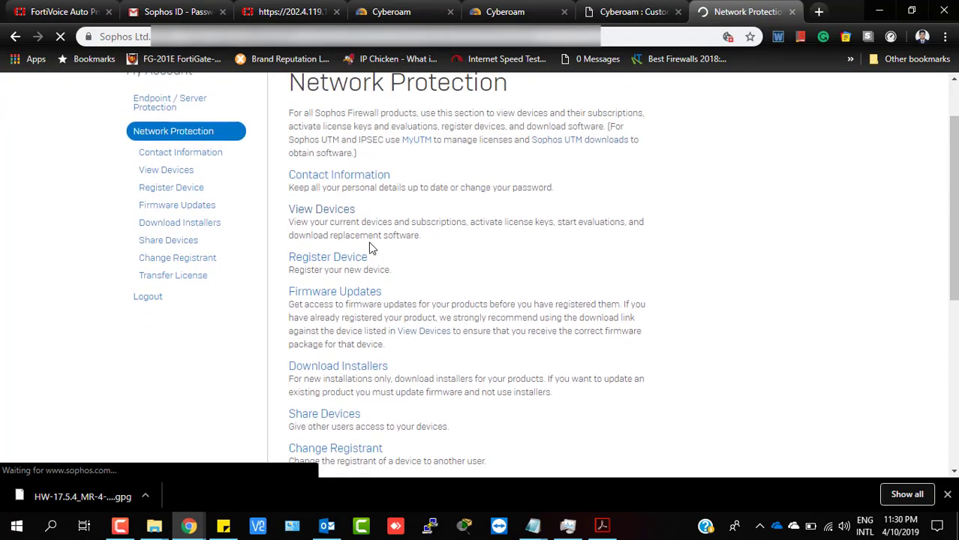
{"action": "left_click", "coordinate": [318, 214]}
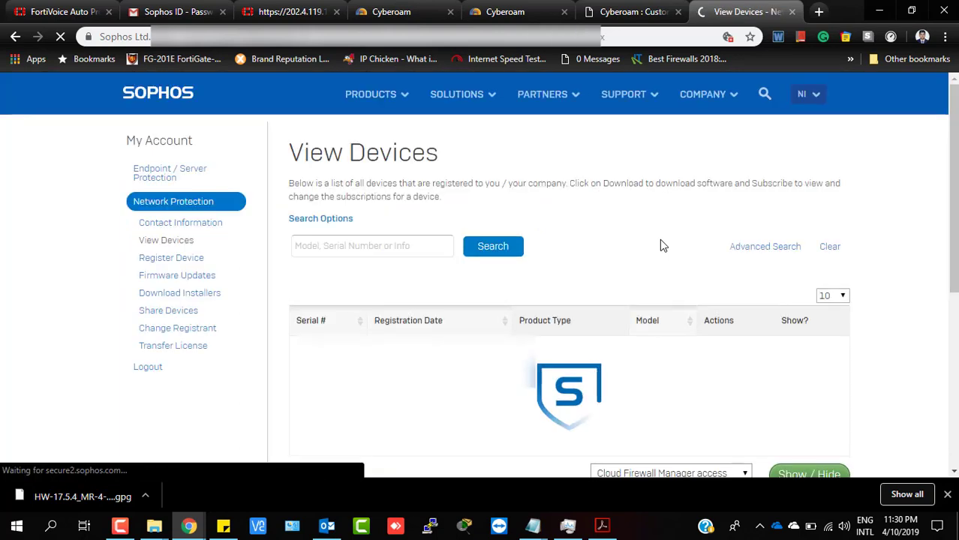
{"action": "scroll", "coordinate": [480, 409], "scroll_direction": "down", "scroll_amount": 3}
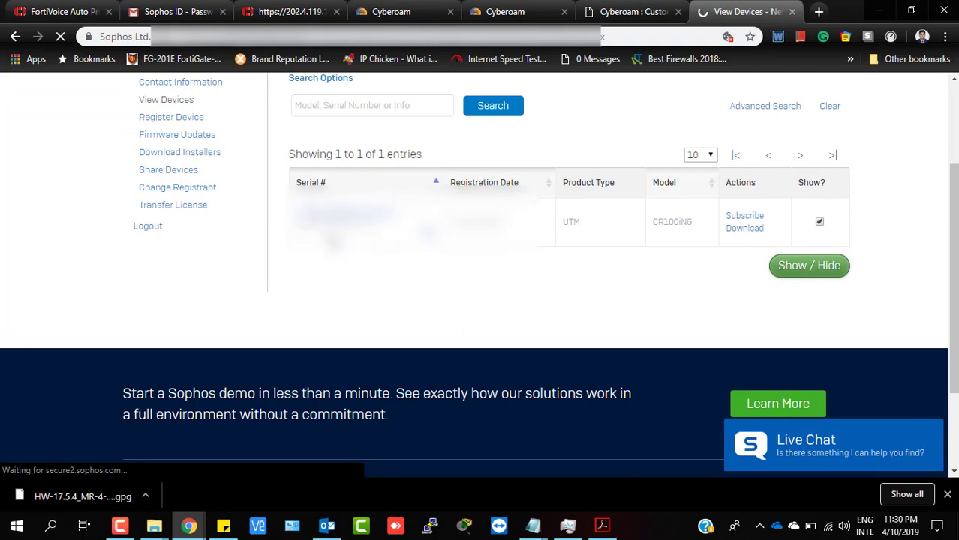
{"action": "left_click", "coordinate": [753, 230]}
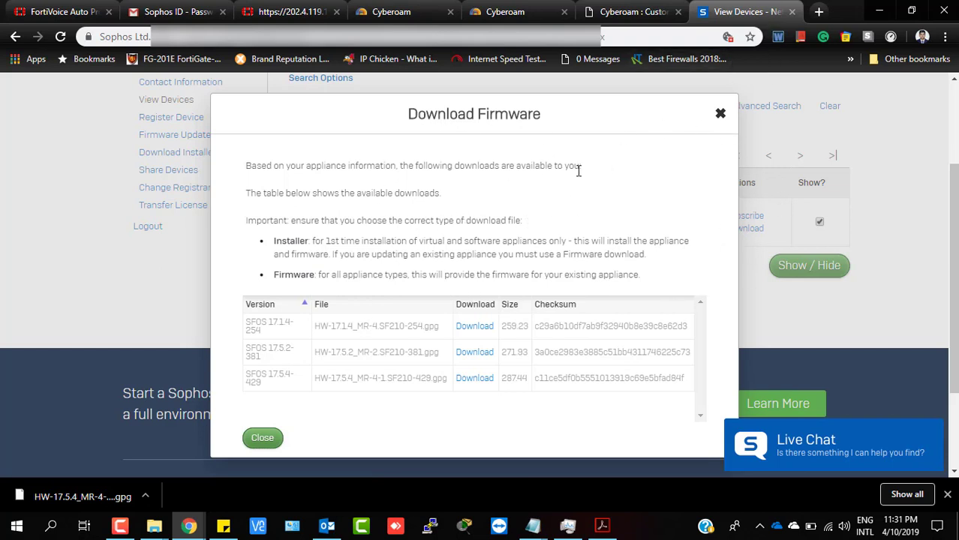
{"action": "scroll", "coordinate": [572, 188], "scroll_direction": "down", "scroll_amount": 1}
{"action": "scroll", "coordinate": [568, 218], "scroll_direction": "up", "scroll_amount": 1}
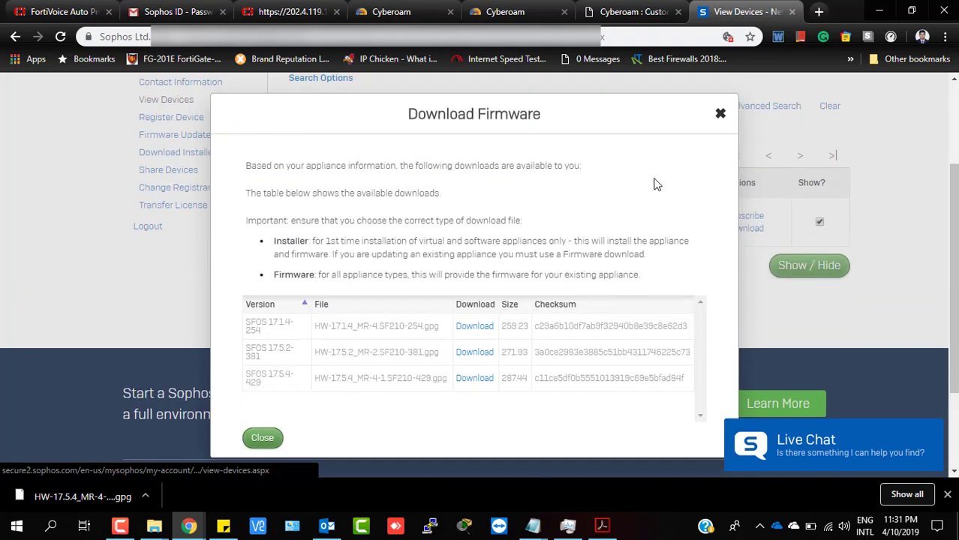
{"action": "left_click", "coordinate": [722, 117]}
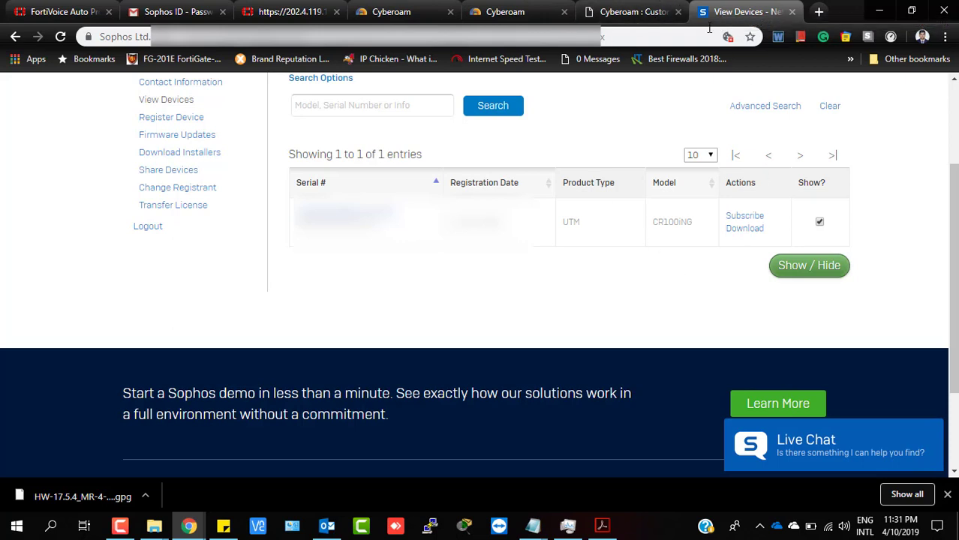
Return to the Cyberoam appliance's firmware page and open the firmware upload for the non-active 10.6.6 MR-1 image.
{"action": "left_click", "coordinate": [387, 9]}
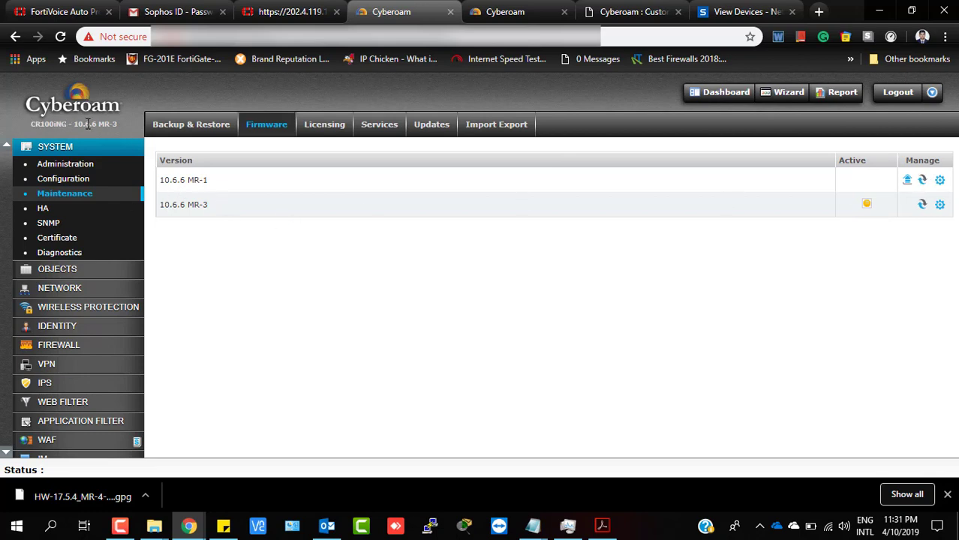
{"action": "left_click_drag", "start_coordinate": [73, 124], "coordinate": [127, 131]}
{"action": "left_click", "coordinate": [327, 309]}
{"action": "left_click", "coordinate": [908, 181]}
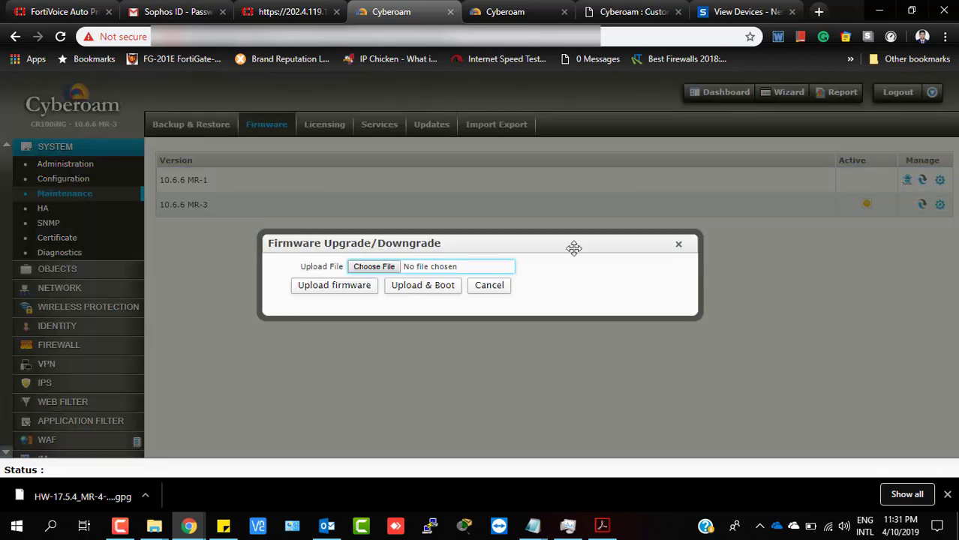
Choose HW-17.5.4_MR-4-1.SF210-429.gpg from New Volume (E:) as the firmware file, not the SF300 image.
{"action": "left_click", "coordinate": [360, 267]}
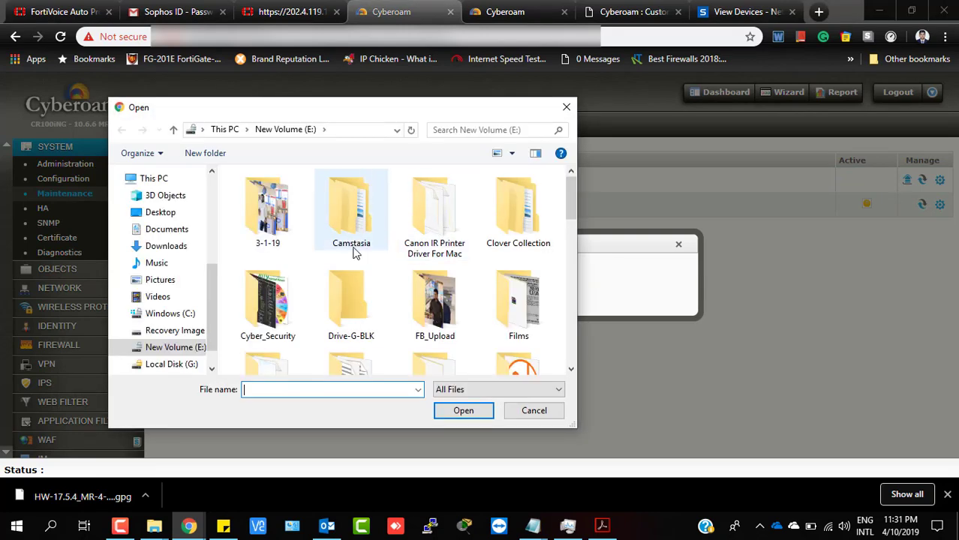
{"action": "scroll", "coordinate": [358, 280], "scroll_direction": "down", "scroll_amount": 5}
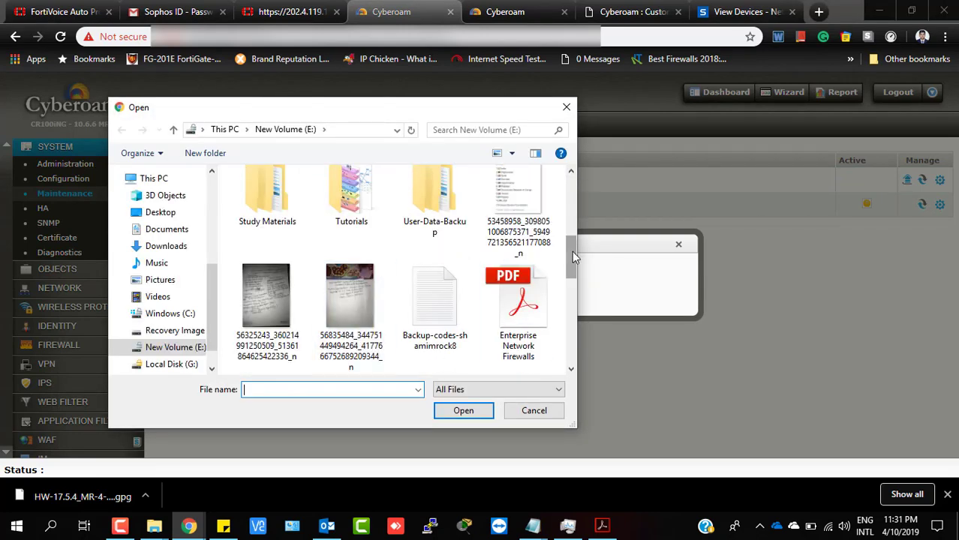
{"action": "left_click_drag", "start_coordinate": [572, 250], "coordinate": [572, 299]}
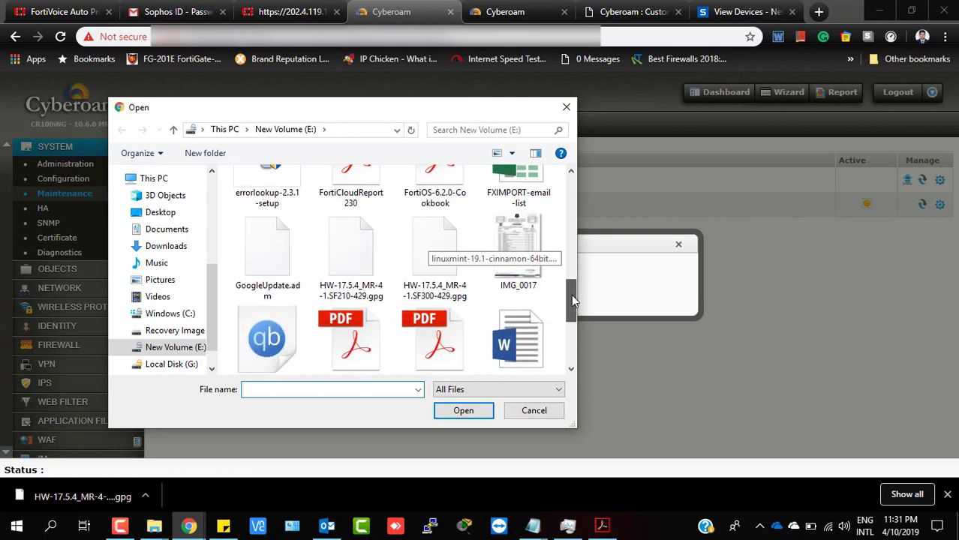
{"action": "left_click", "coordinate": [354, 264]}
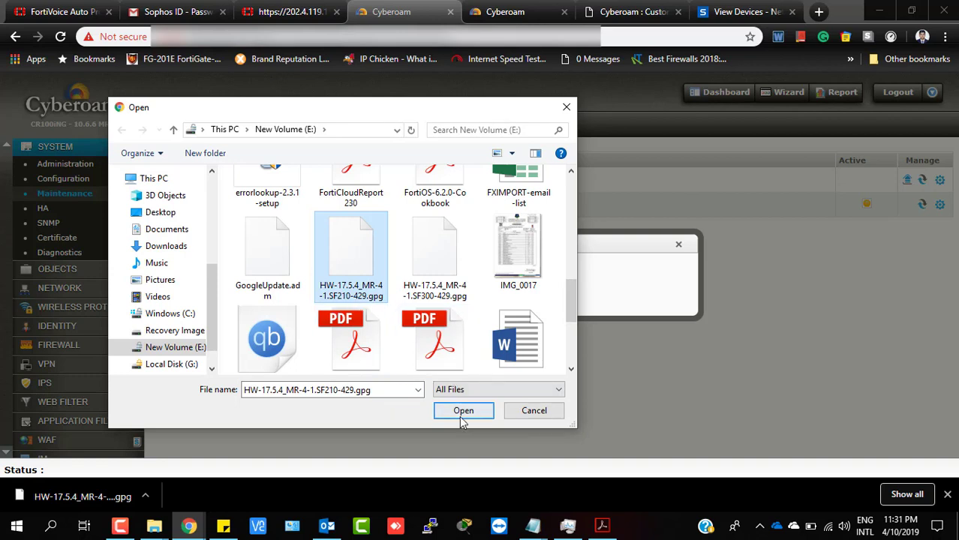
{"action": "left_click_drag", "start_coordinate": [343, 113], "coordinate": [503, 130]}
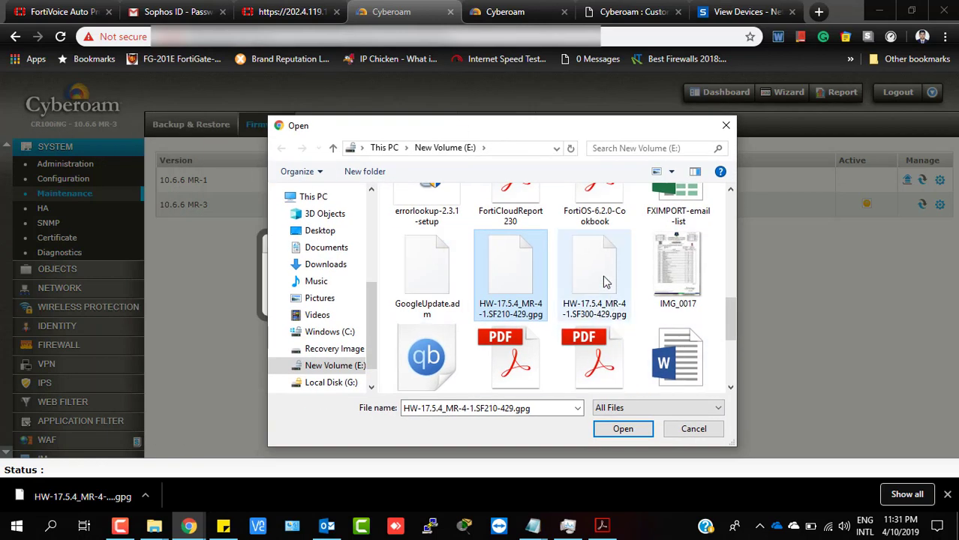
{"action": "left_click", "coordinate": [605, 301]}
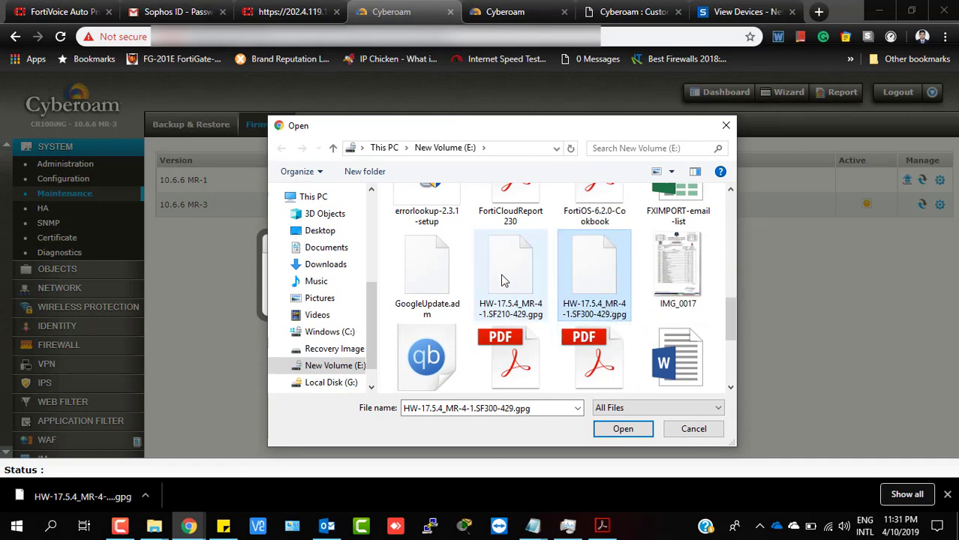
{"action": "left_click", "coordinate": [515, 292]}
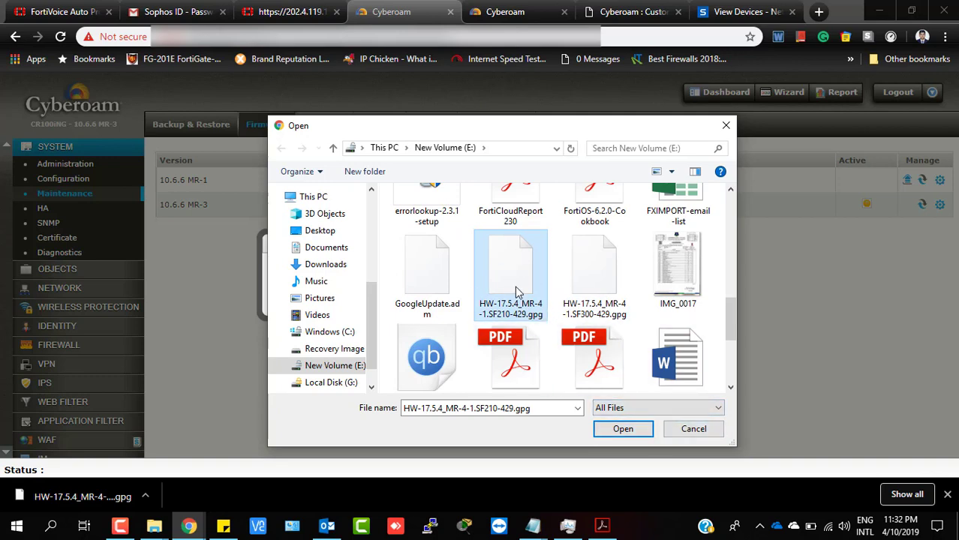
{"action": "left_click", "coordinate": [617, 432]}
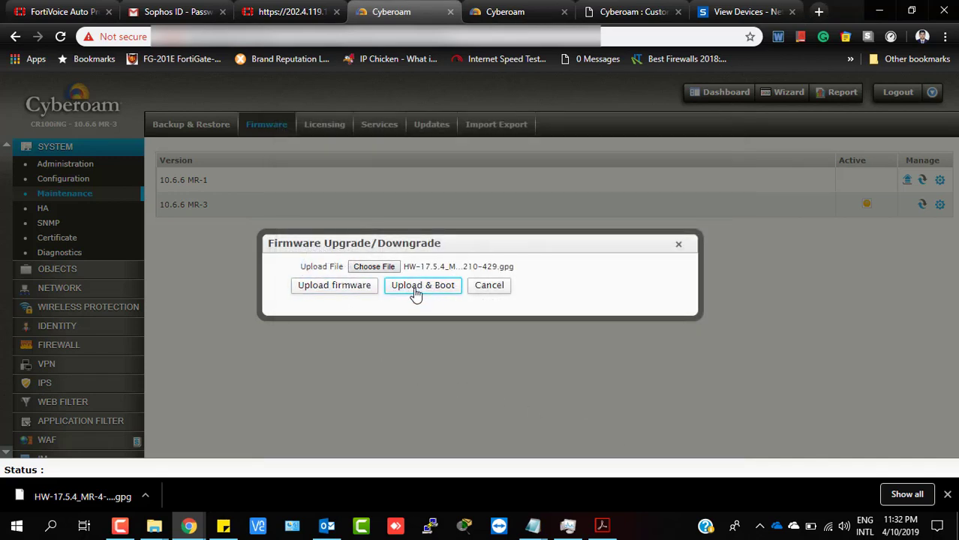
{"action": "left_click", "coordinate": [331, 289]}
{"action": "left_click", "coordinate": [412, 267]}
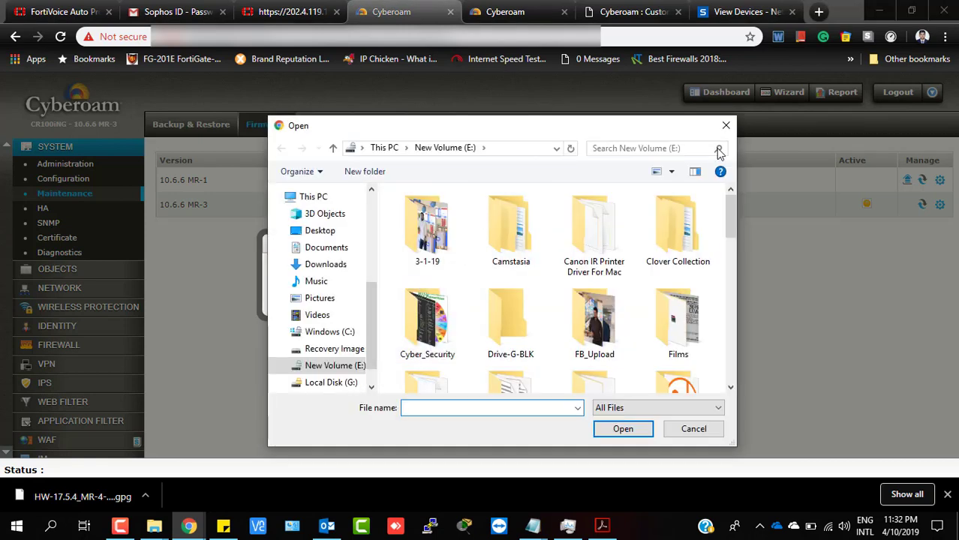
{"action": "left_click", "coordinate": [727, 126]}
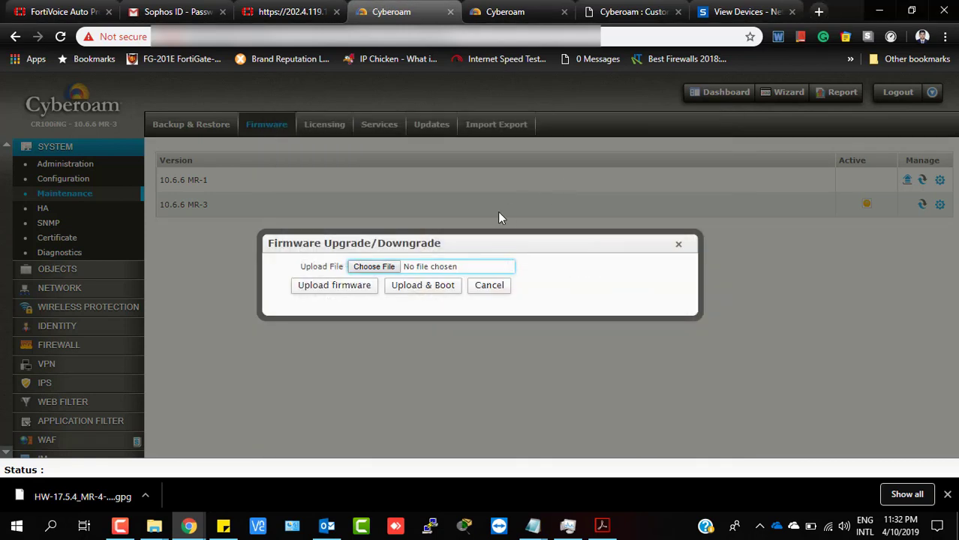
Select HW-17.5.4_MR-4-1.SF210-429.gpg as the upload file and start Upload & Boot.
{"action": "left_click", "coordinate": [383, 268]}
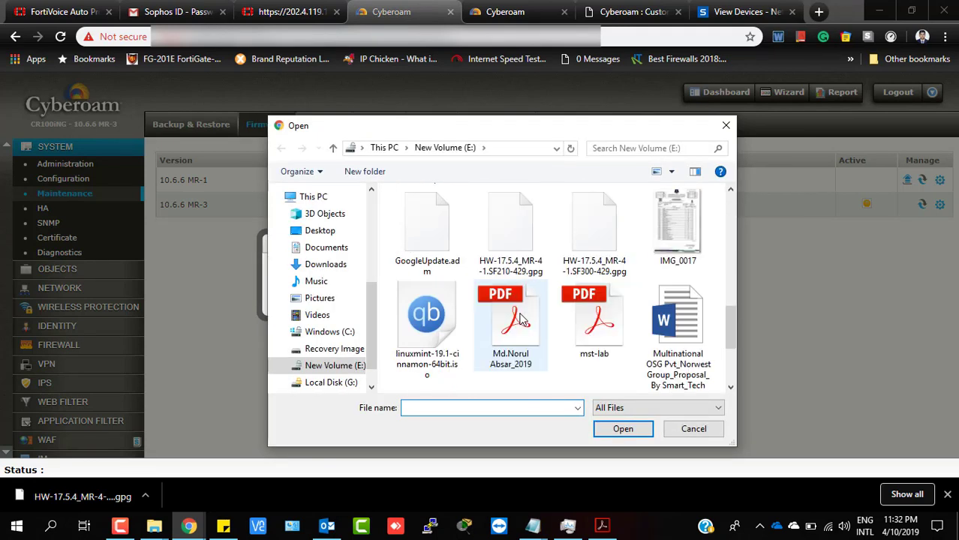
{"action": "scroll", "coordinate": [523, 320], "scroll_direction": "down", "scroll_amount": 2}
{"action": "scroll", "coordinate": [537, 307], "scroll_direction": "up", "scroll_amount": 2}
{"action": "left_click", "coordinate": [511, 225]}
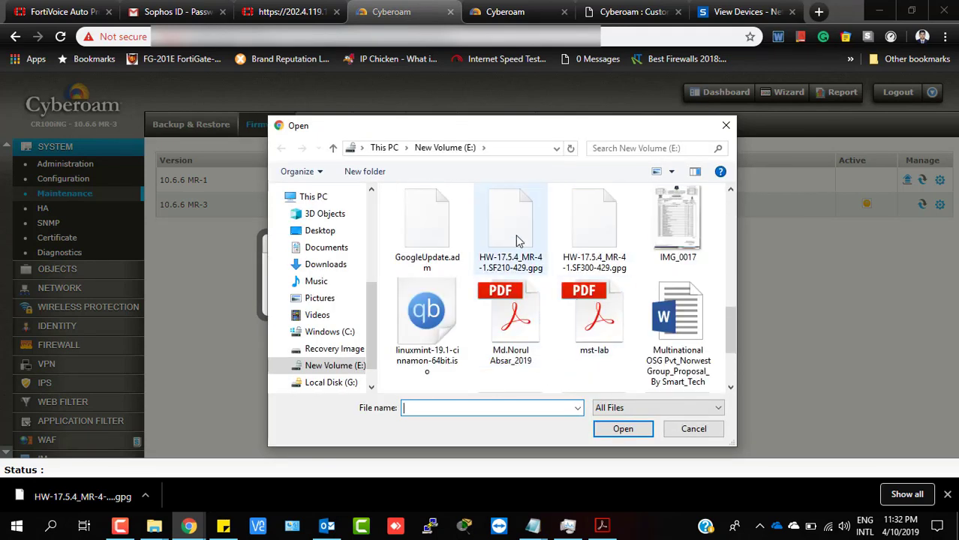
{"action": "left_click", "coordinate": [623, 429]}
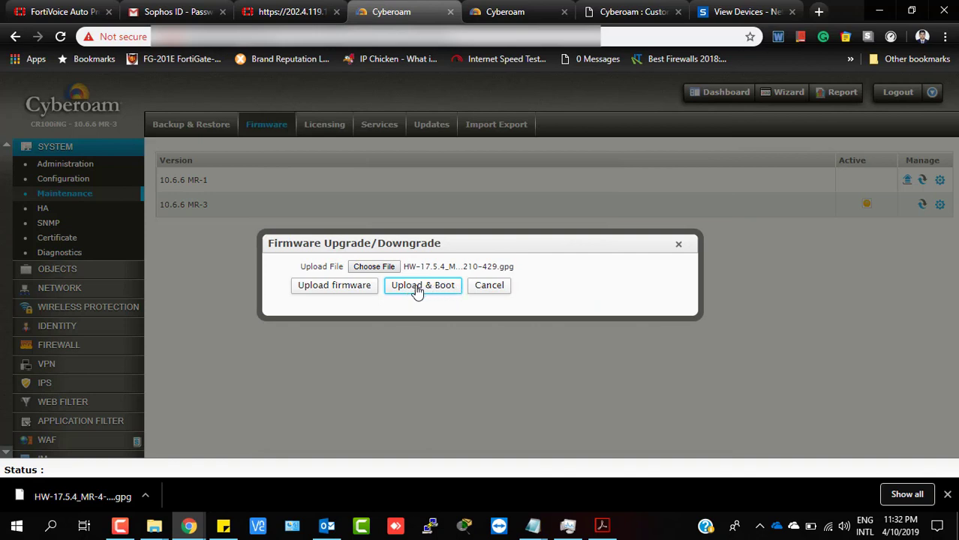
{"action": "left_click", "coordinate": [418, 289]}
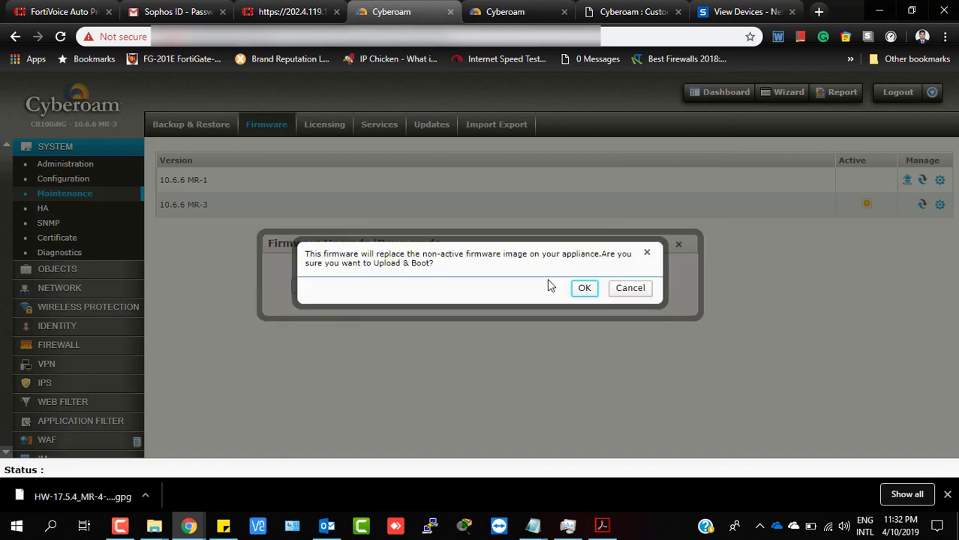
Read the notice about replacing the non-active firmware image and confirm Upload & Boot.
{"action": "left_click_drag", "start_coordinate": [309, 254], "coordinate": [513, 261]}
{"action": "left_click", "coordinate": [468, 272]}
{"action": "left_click_drag", "start_coordinate": [341, 253], "coordinate": [608, 254]}
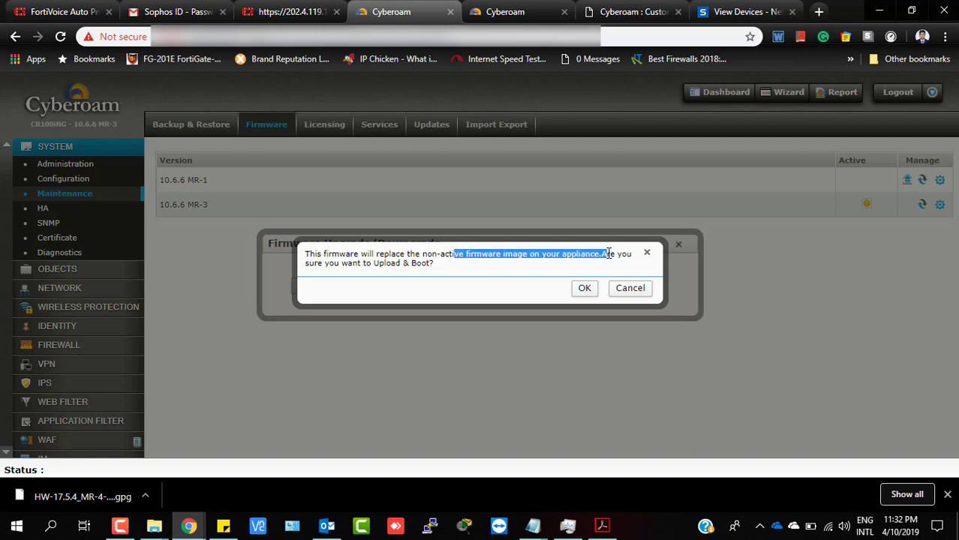
{"action": "left_click", "coordinate": [543, 254]}
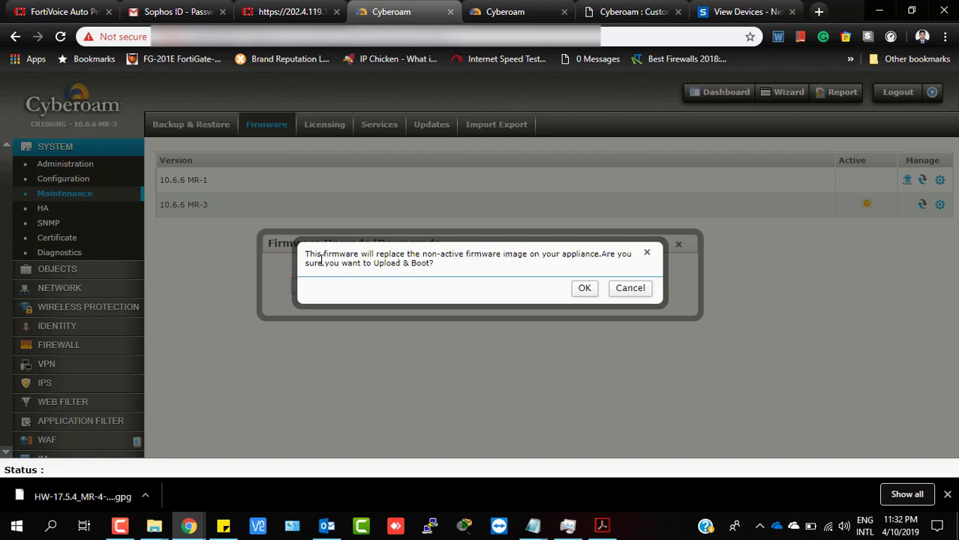
{"action": "left_click", "coordinate": [585, 290]}
{"action": "left_click", "coordinate": [584, 289]}
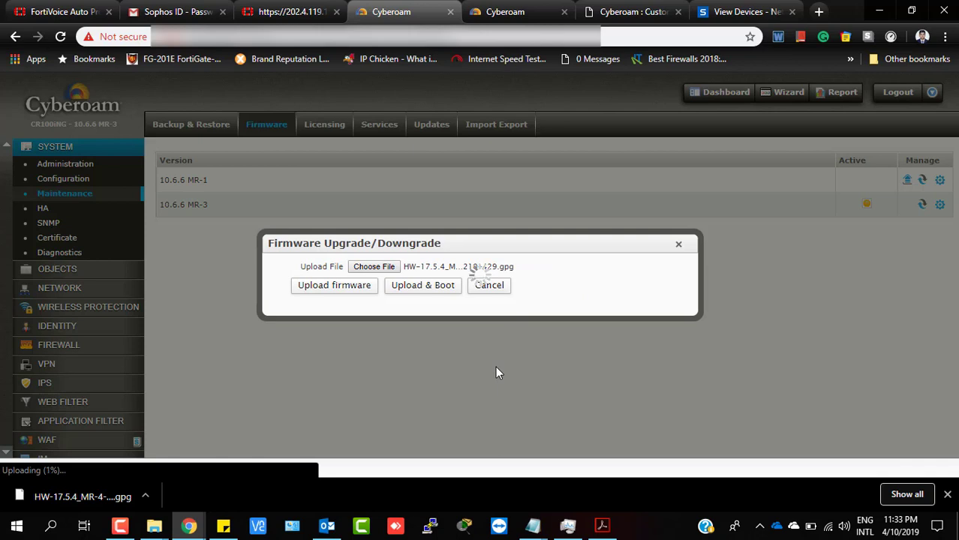
Monitor the firmware upload with Task Manager's Wi-Fi throughput graph and the appliance's continuous ping in Command Prompt.
{"action": "left_click", "coordinate": [568, 527]}
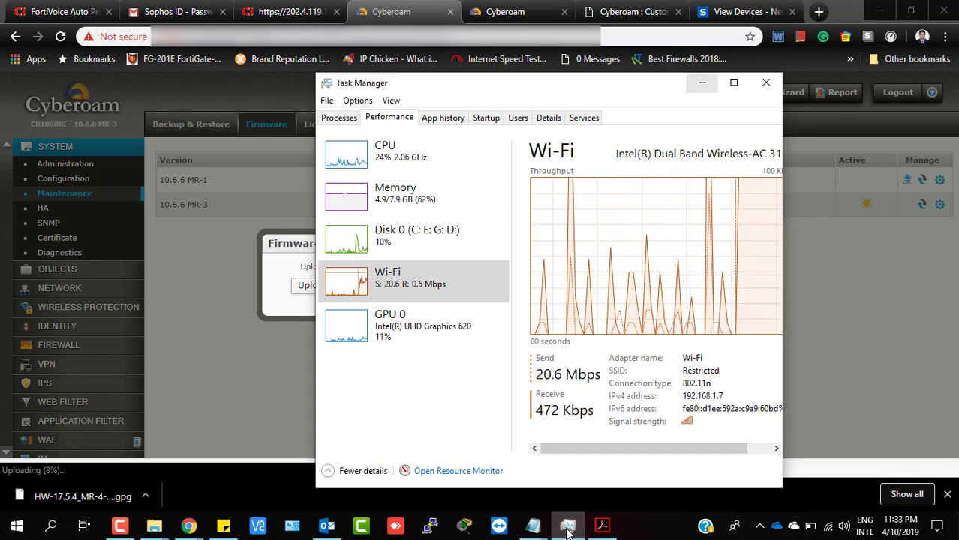
{"action": "left_click", "coordinate": [568, 530]}
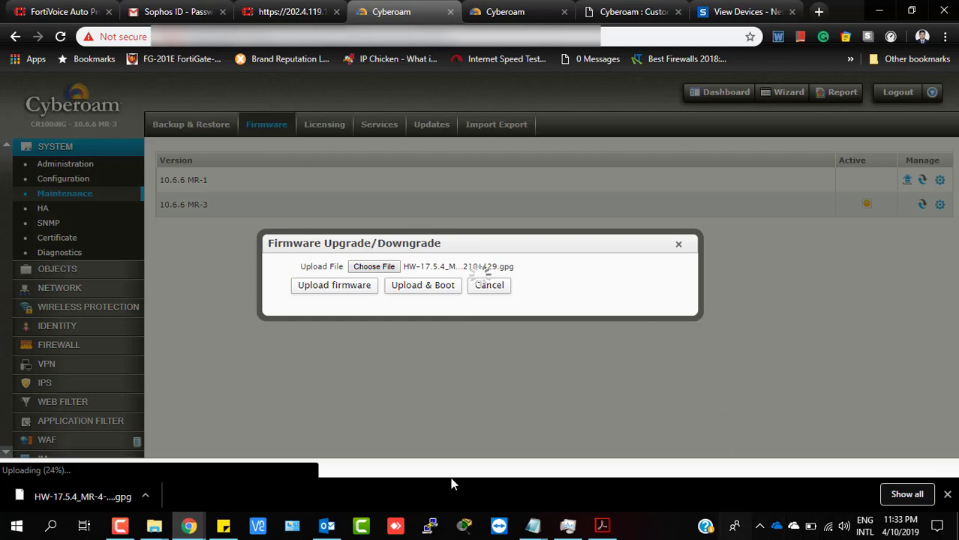
{"action": "left_click", "coordinate": [120, 525]}
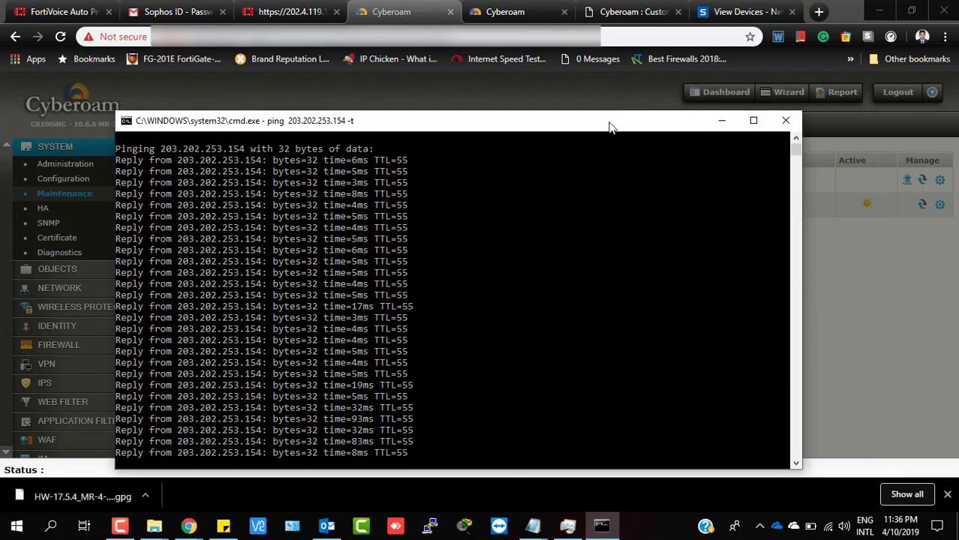
{"action": "left_click_drag", "start_coordinate": [606, 126], "coordinate": [578, 377]}
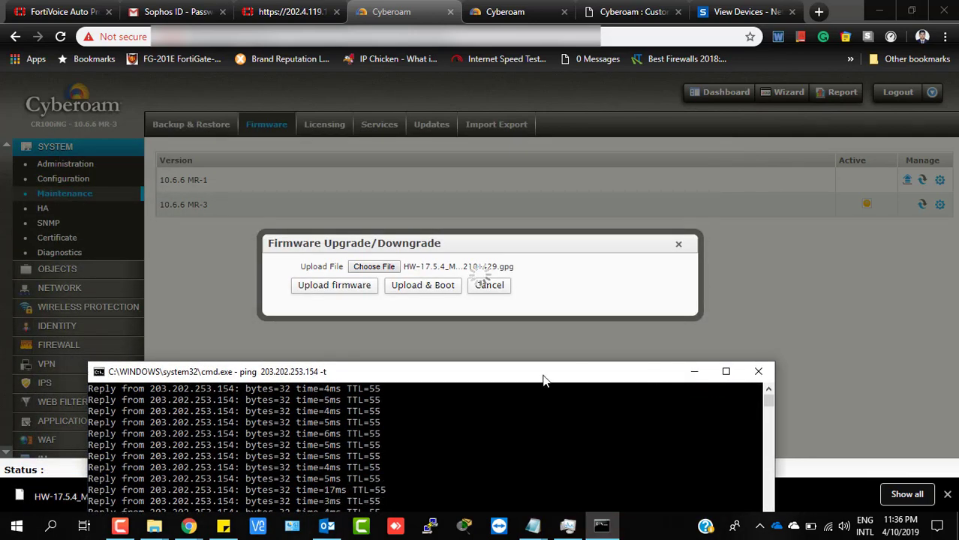
{"action": "left_click_drag", "start_coordinate": [544, 381], "coordinate": [544, 156]}
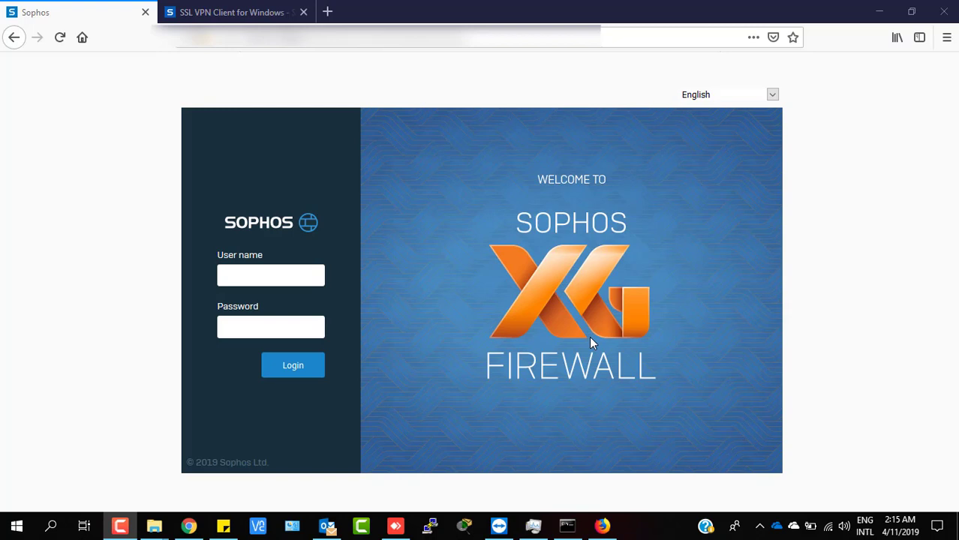
Try to log in to the Sophos XG Firewall as admin with the account password, and decline saving the login.
{"action": "left_click", "coordinate": [261, 279]}
{"action": "left_click", "coordinate": [261, 279]}
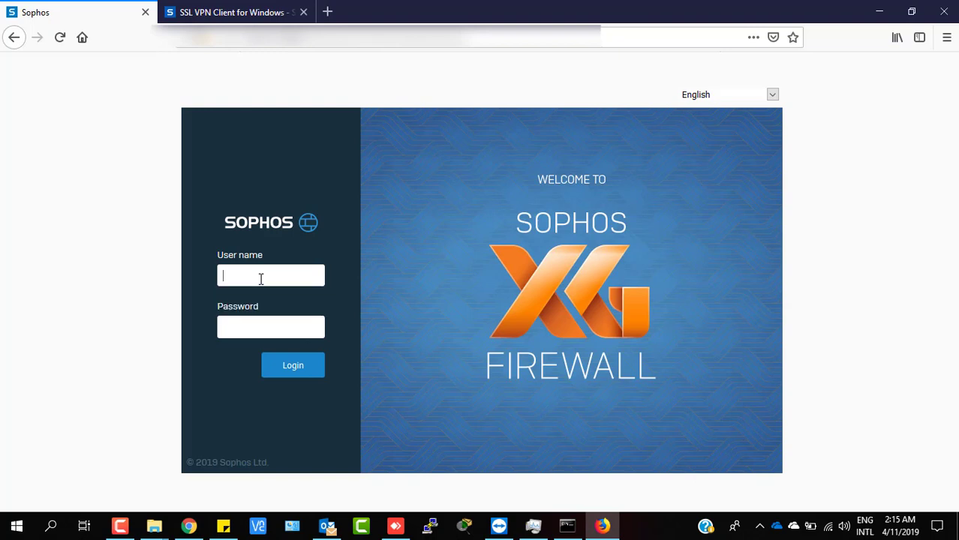
{"action": "type", "text": "afsa"}
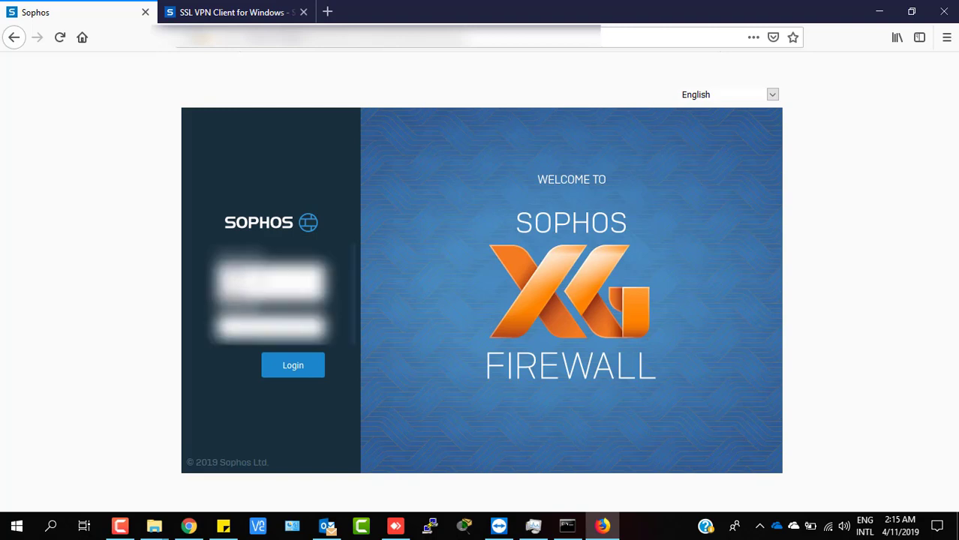
{"action": "key", "text": "Tab"}
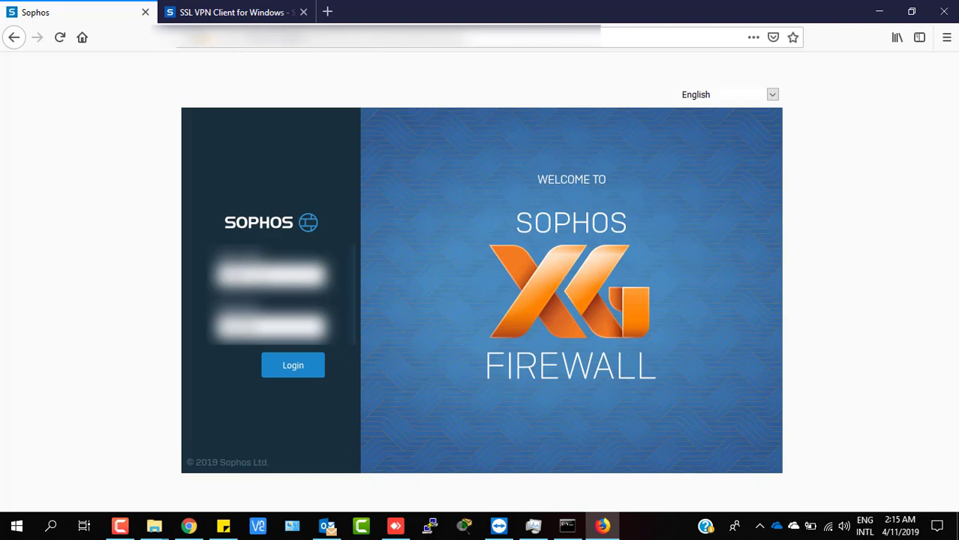
{"action": "type", "text": "•"}
{"action": "left_click", "coordinate": [292, 365]}
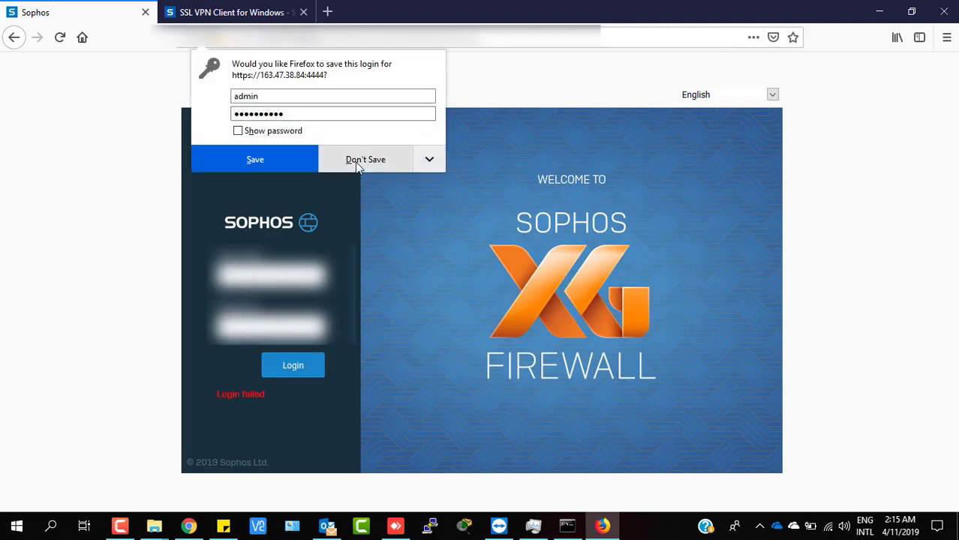
{"action": "left_click", "coordinate": [374, 160]}
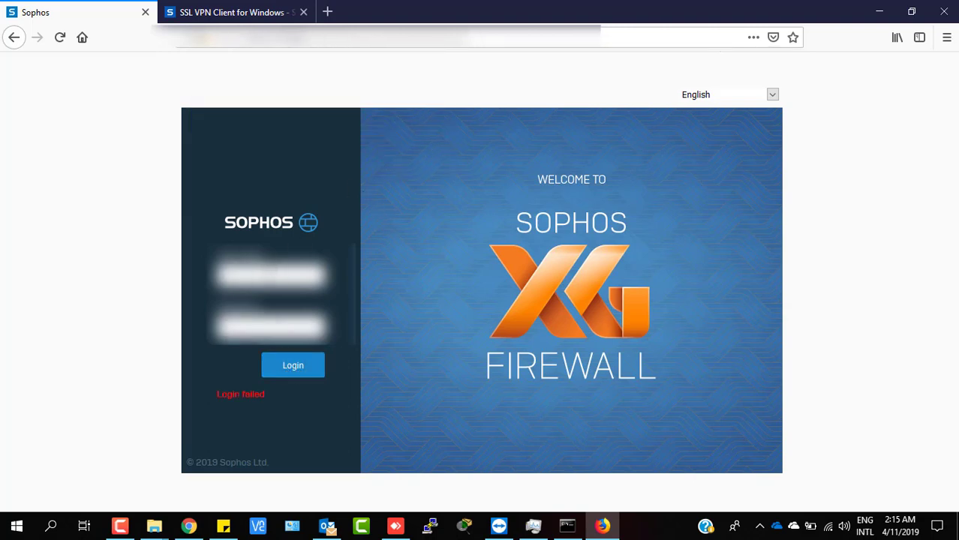
Re-enter the admin user name and the account password, log in to the firewall and leave the credentials unsaved in the browser.
{"action": "left_click", "coordinate": [273, 275]}
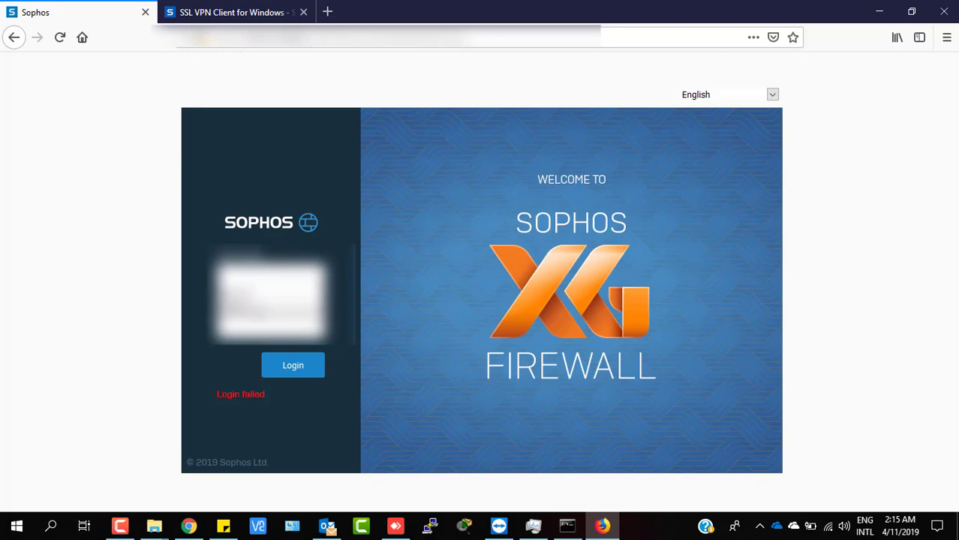
{"action": "left_click", "coordinate": [259, 309]}
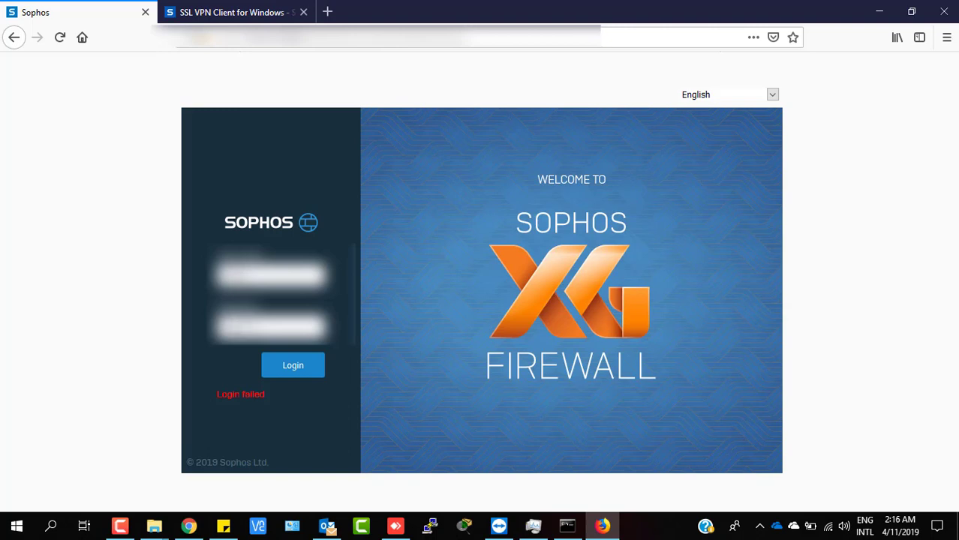
{"action": "type", "text": "****"}
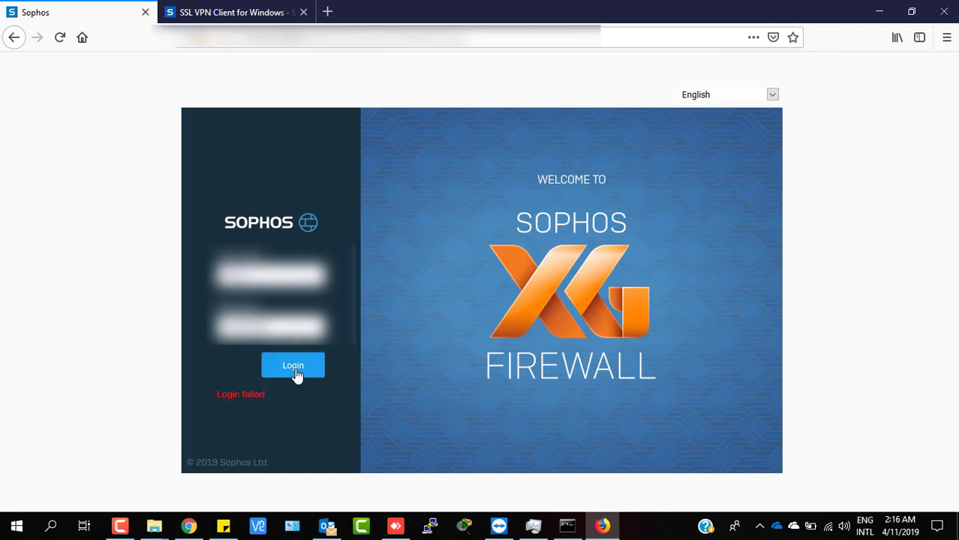
{"action": "left_click", "coordinate": [296, 368]}
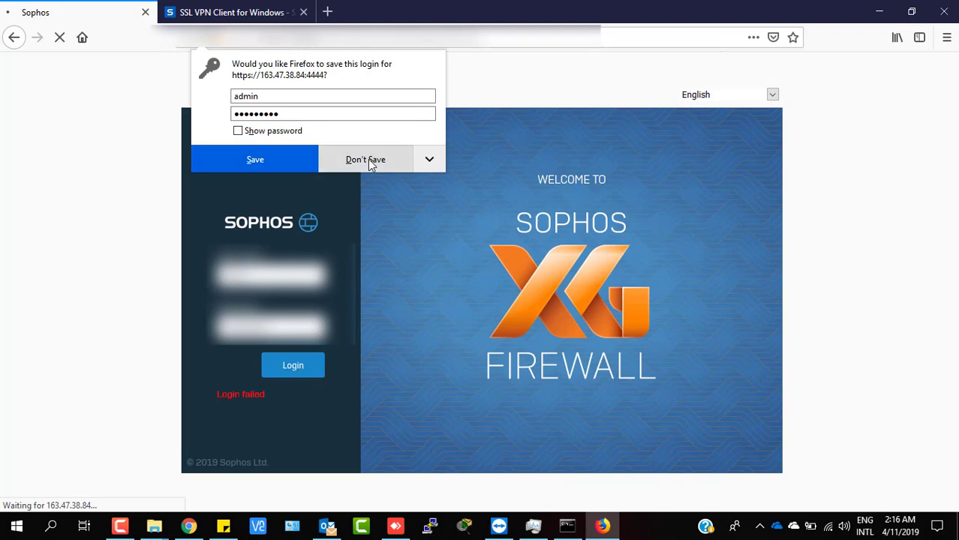
{"action": "left_click", "coordinate": [369, 163]}
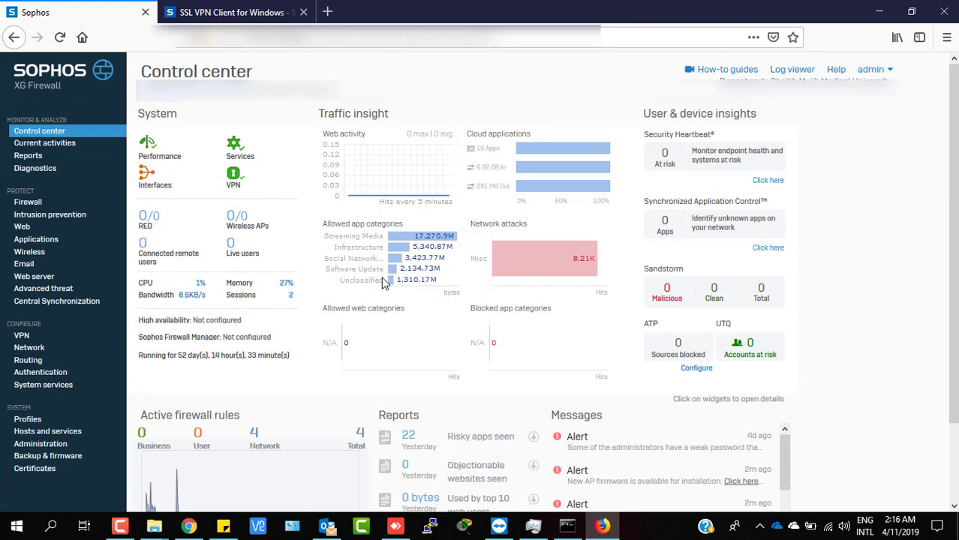
{"action": "left_click", "coordinate": [124, 527]}
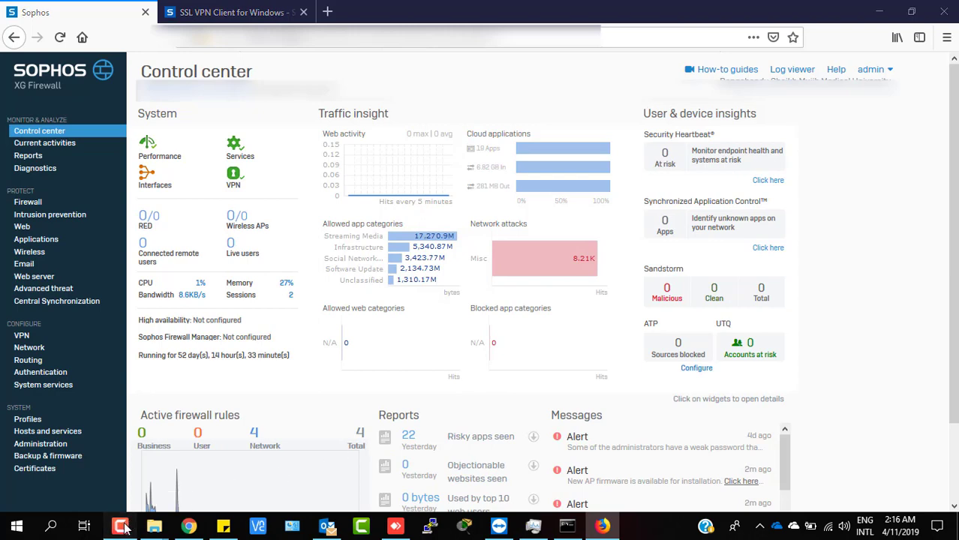